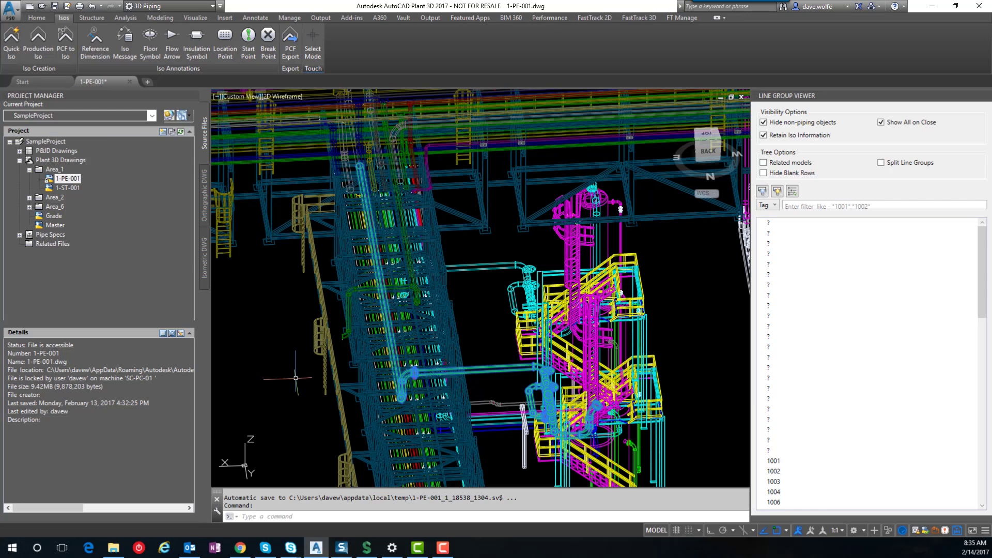
Step: On the FastTrack 3D tab, uncheck Hide non-piping objects and Retain Iso Information in Line Group Viewer
left_click(649, 19)
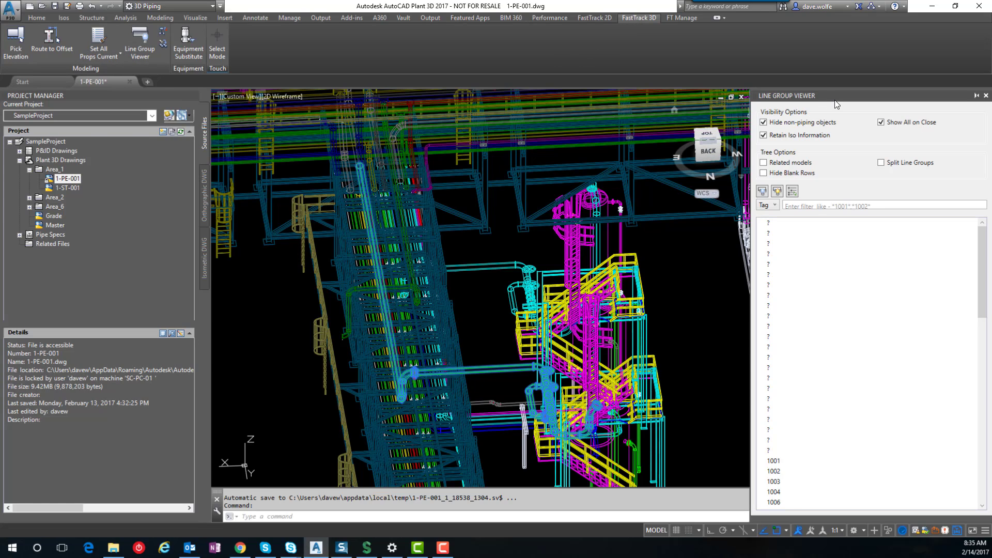
left_click(767, 122)
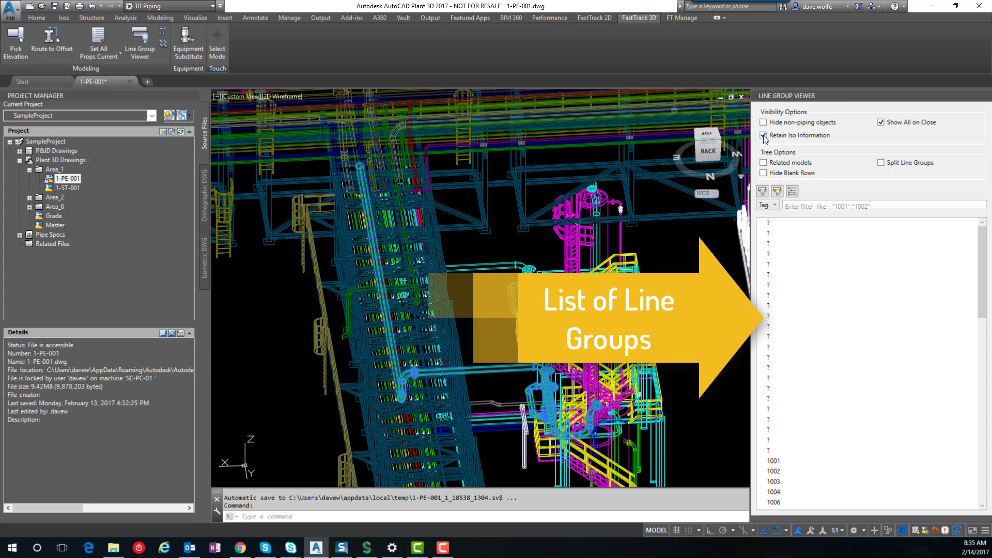
left_click(763, 136)
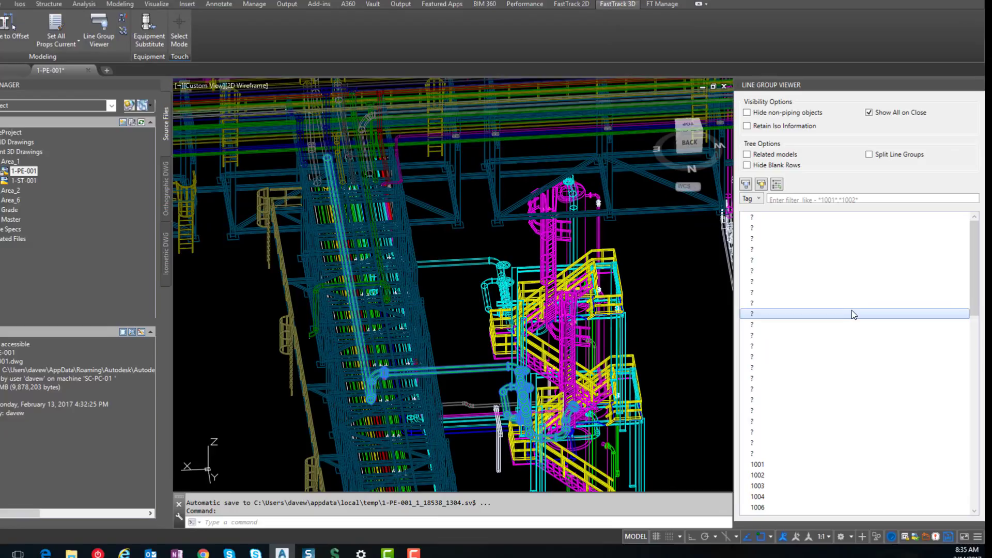
Step: Select line groups 1039 and 1057, then extend the selection from 1050 through 1057
scroll(864, 299, "down", 9)
scroll(752, 297, "down", 6)
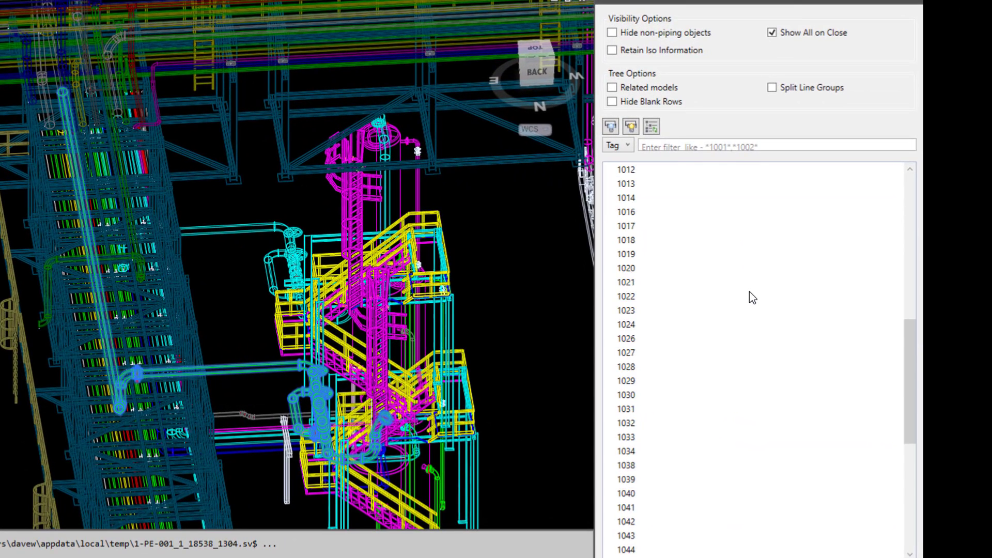
left_click(634, 312)
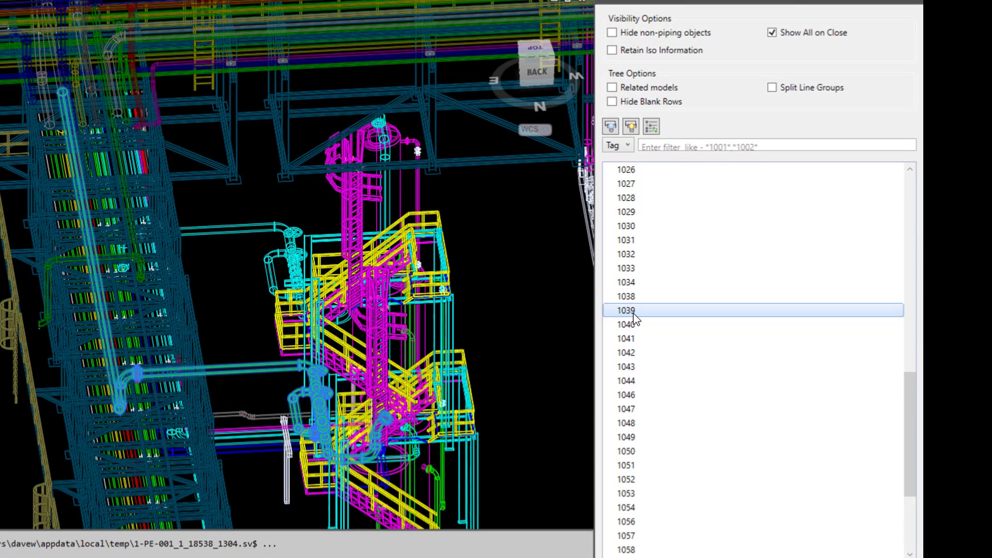
scroll(656, 323, "down", 1)
left_click(630, 480)
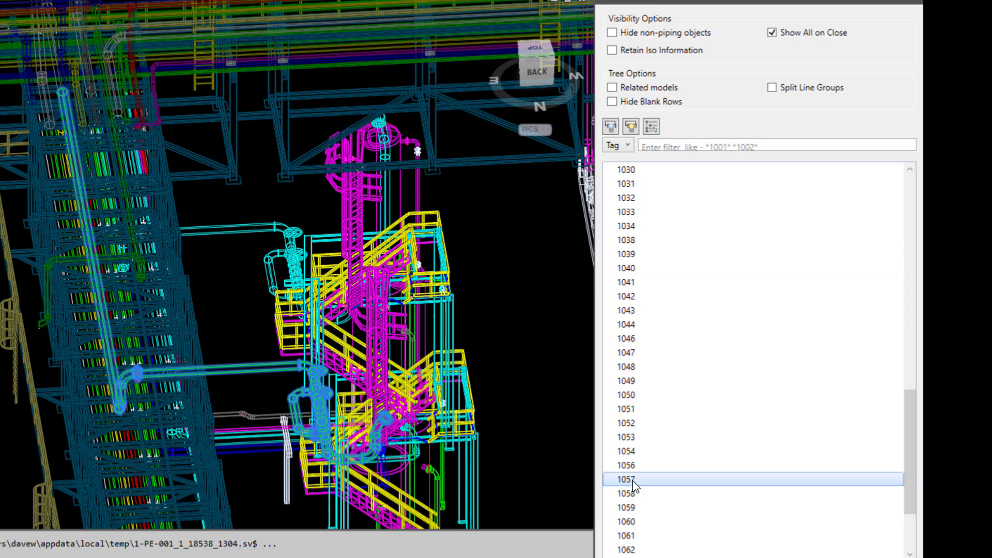
right_click(631, 480)
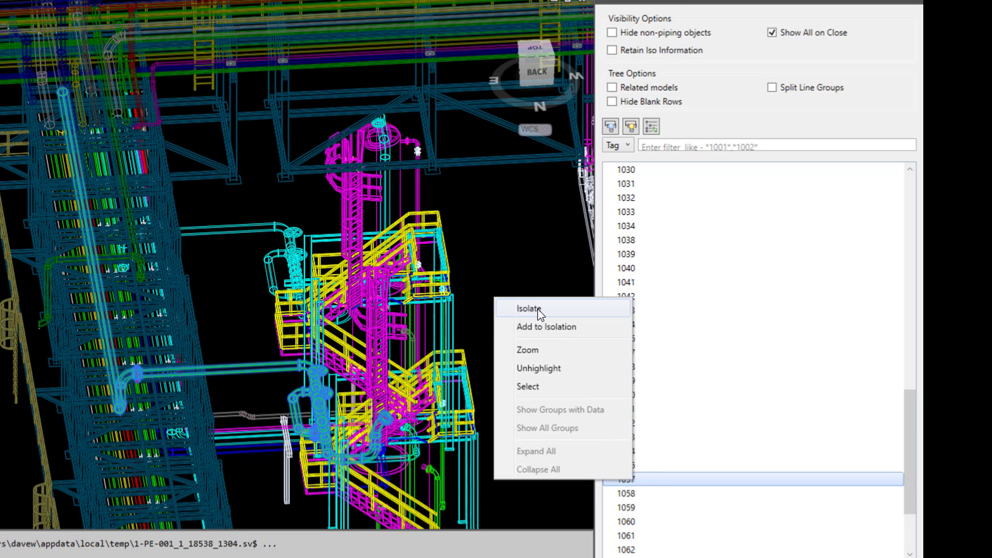
left_click(723, 392)
left_click(667, 480, "shift")
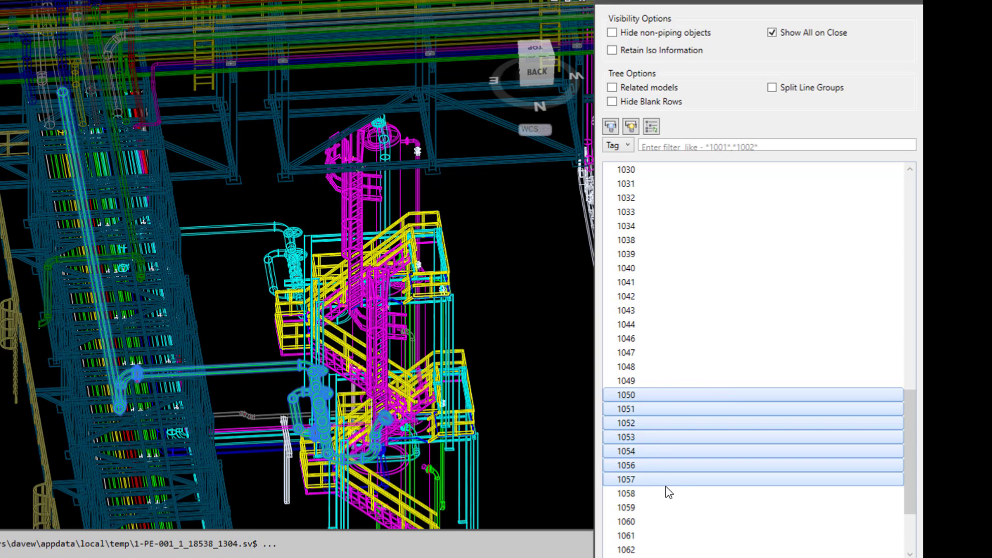
left_click(716, 146)
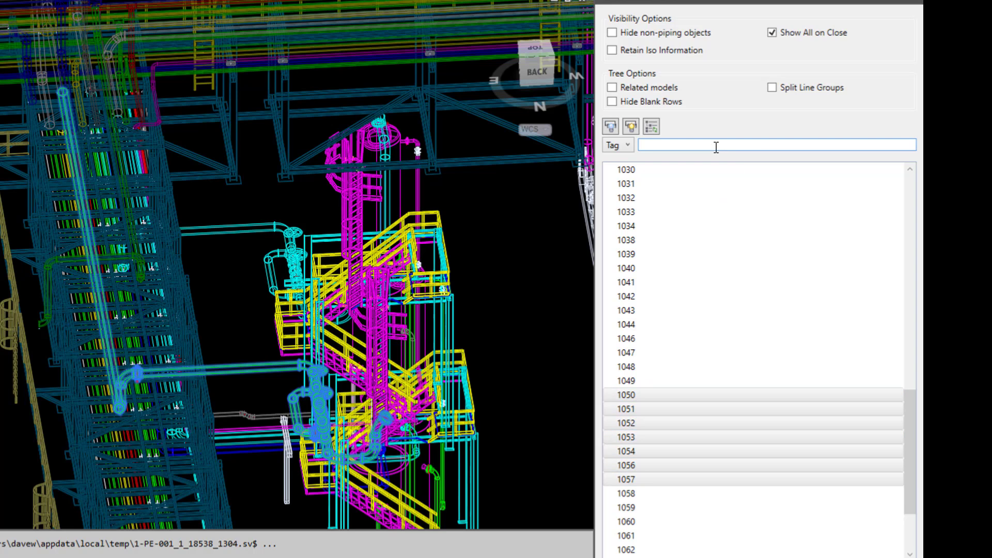
type("*5")
type("50")
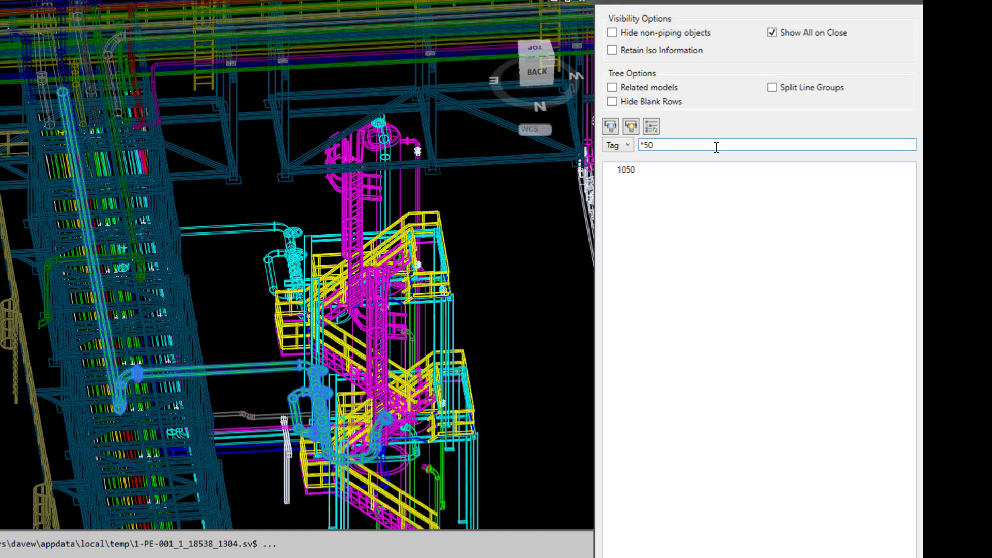
type(",*")
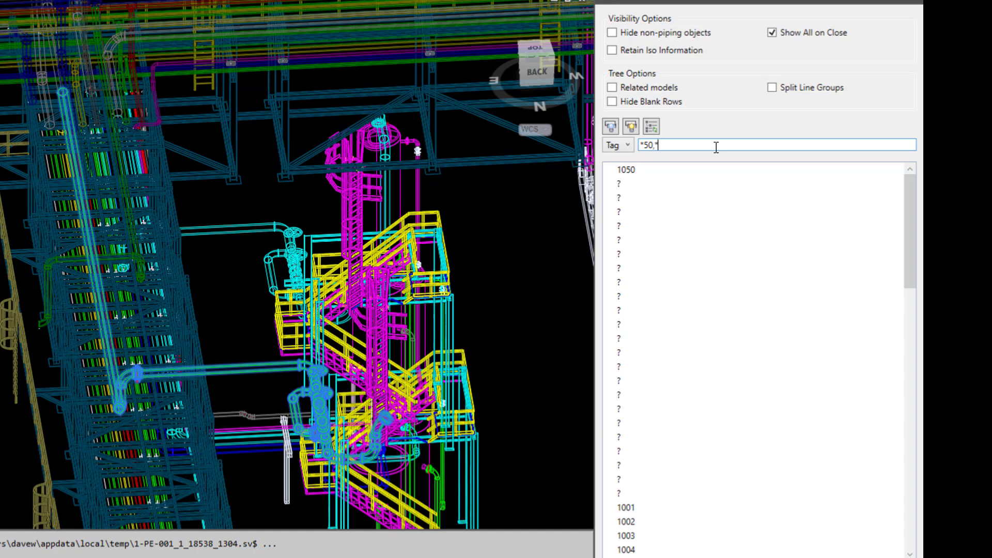
type("60")
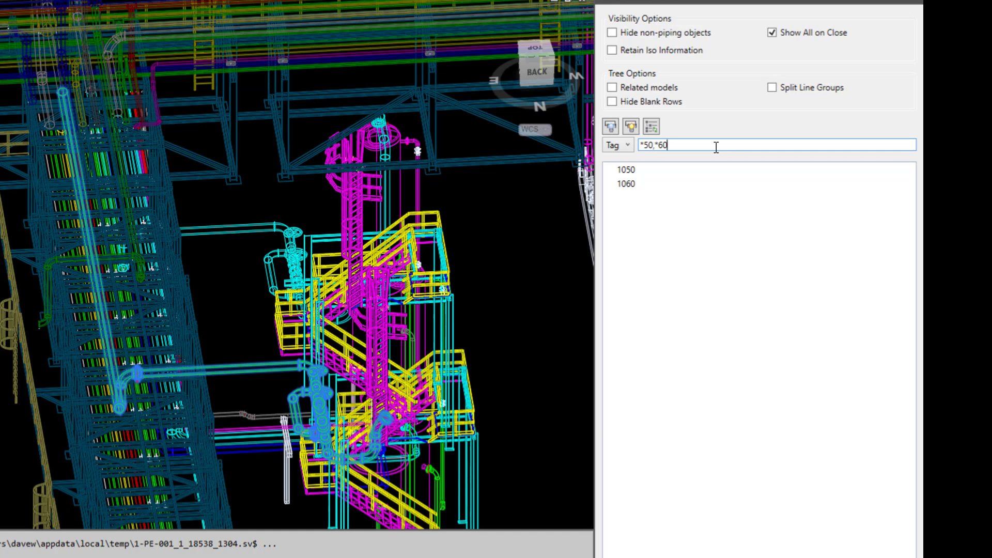
key("BackSpace")
key("BackSpace")
key("BackSpace")
key("BackSpace")
key("BackSpace")
key("BackSpace")
key("BackSpace")
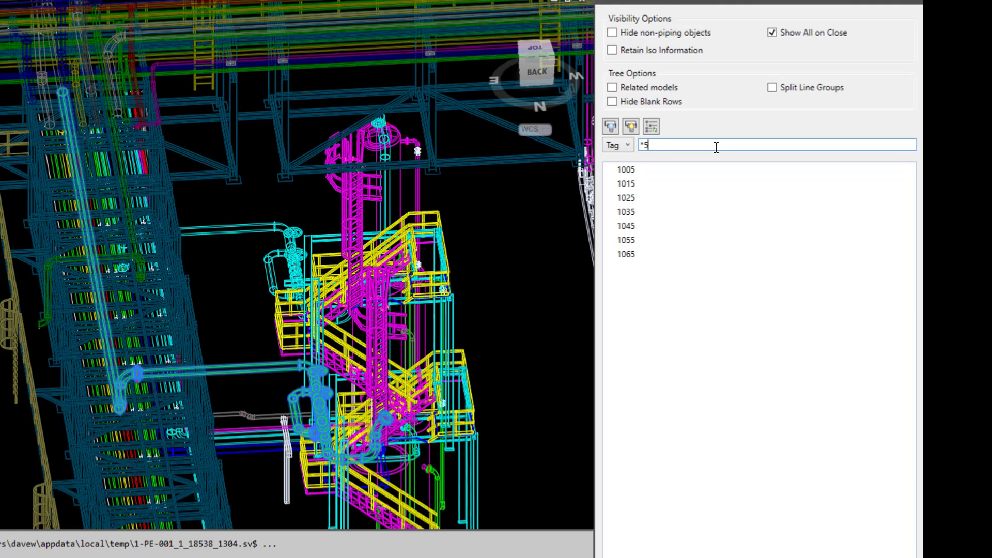
Step: Select line group 1057 and isolate it in the model
left_click(642, 508)
scroll(717, 385, "down", 8)
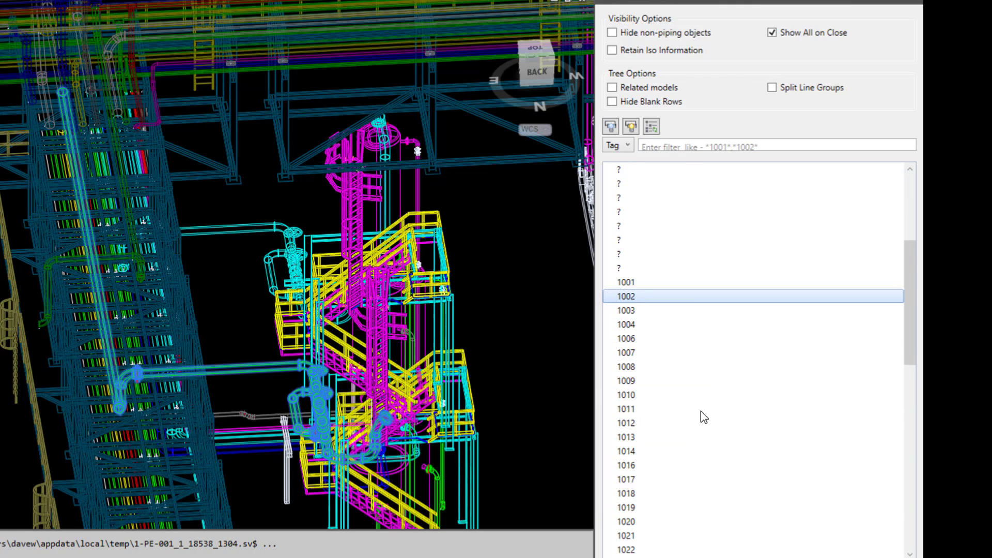
scroll(682, 468, "down", 7)
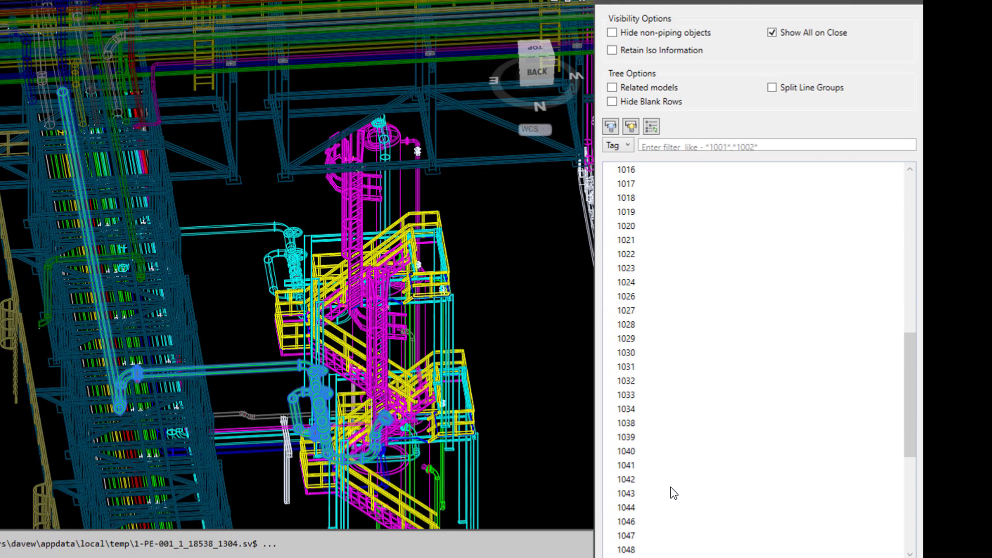
left_click(629, 523)
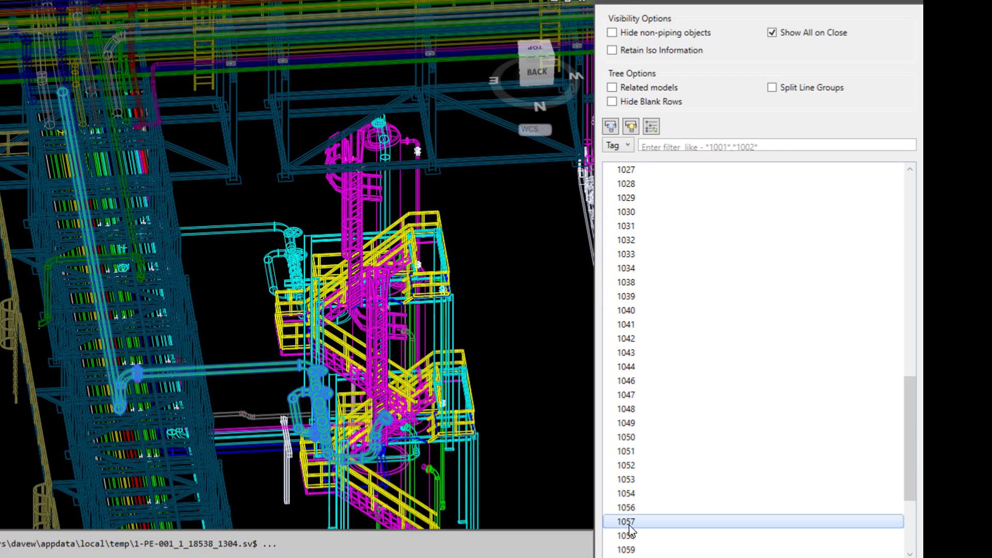
right_click(629, 528)
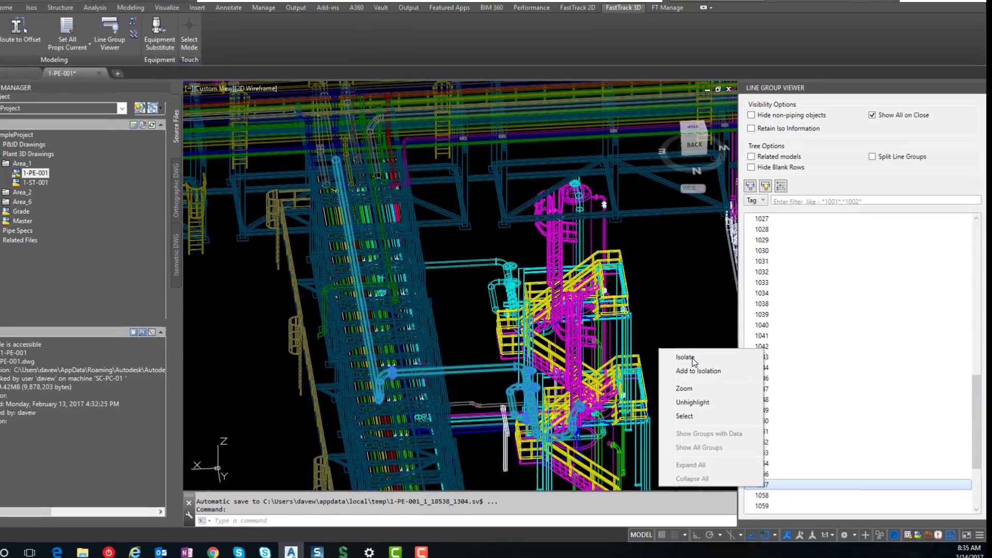
left_click(687, 357)
Step: Zoom the view onto line group 1057 and select its vertical pipe
scroll(637, 315, "up", 3)
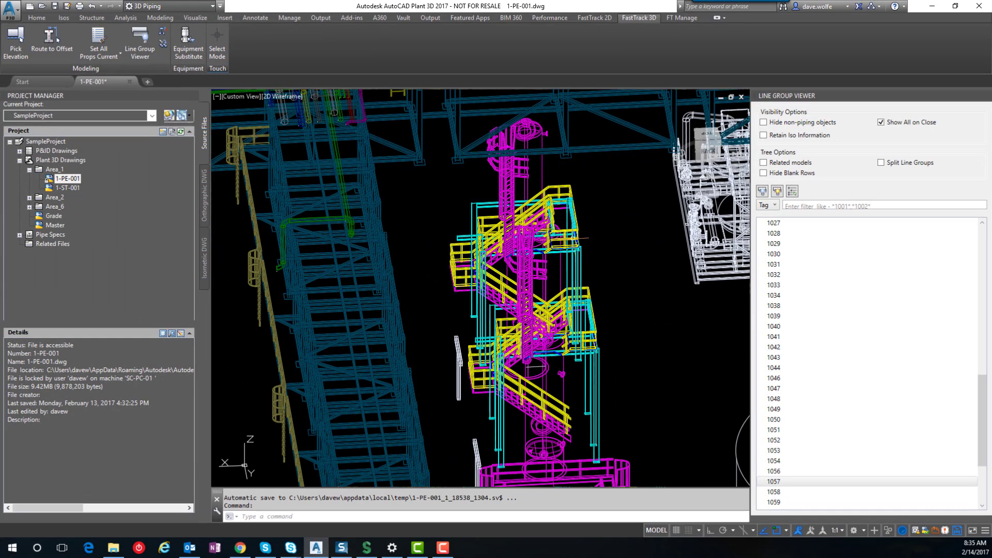
scroll(610, 320, "down", 5)
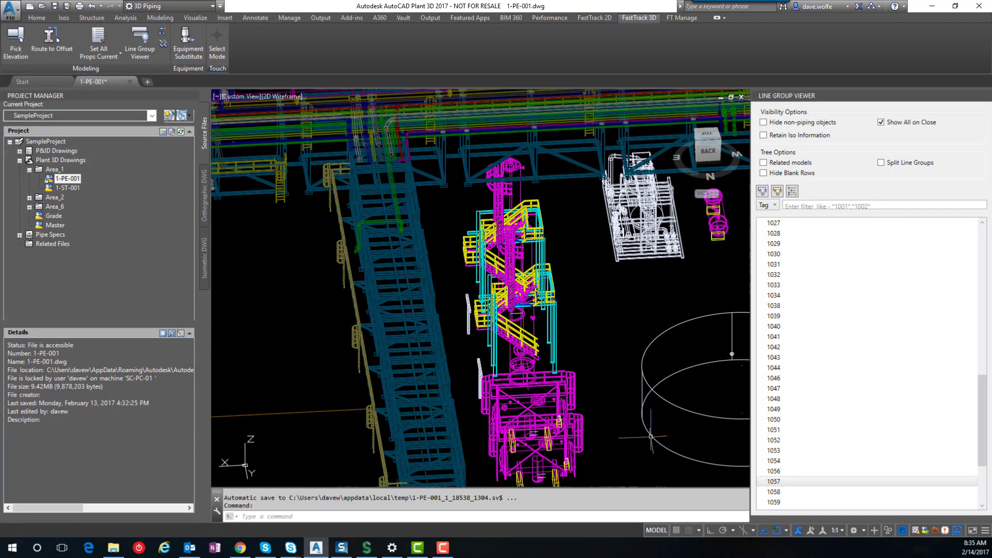
right_click(773, 481)
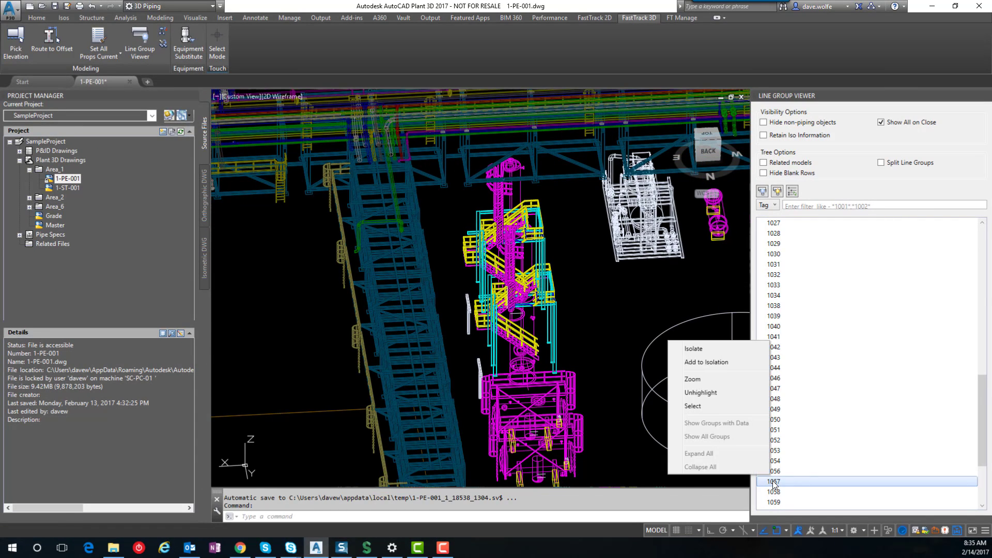
left_click(692, 379)
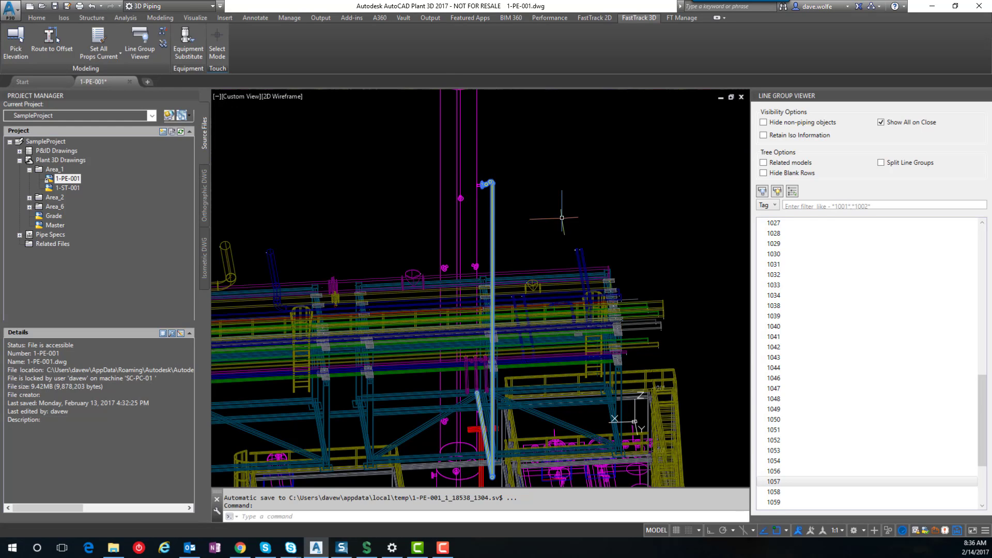
right_click(776, 483)
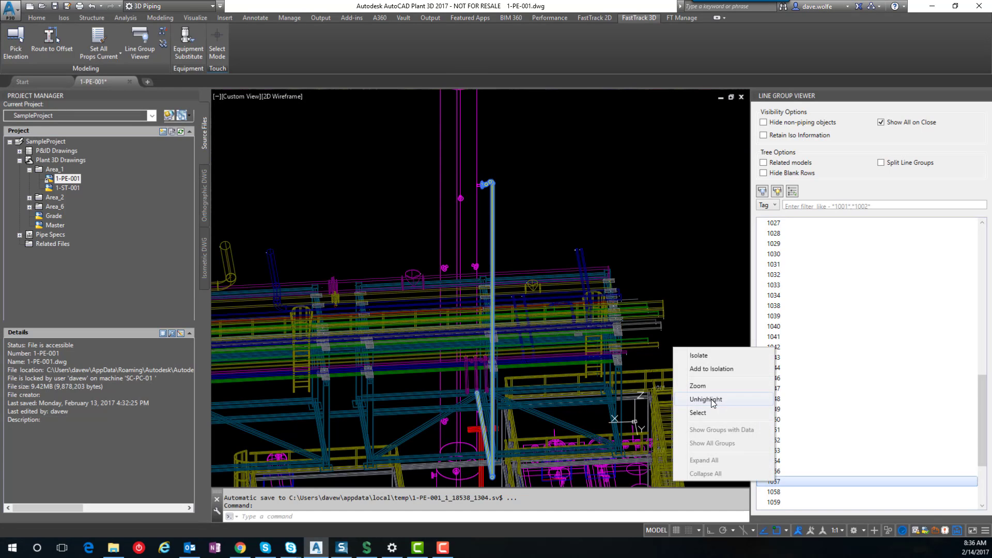
left_click(698, 413)
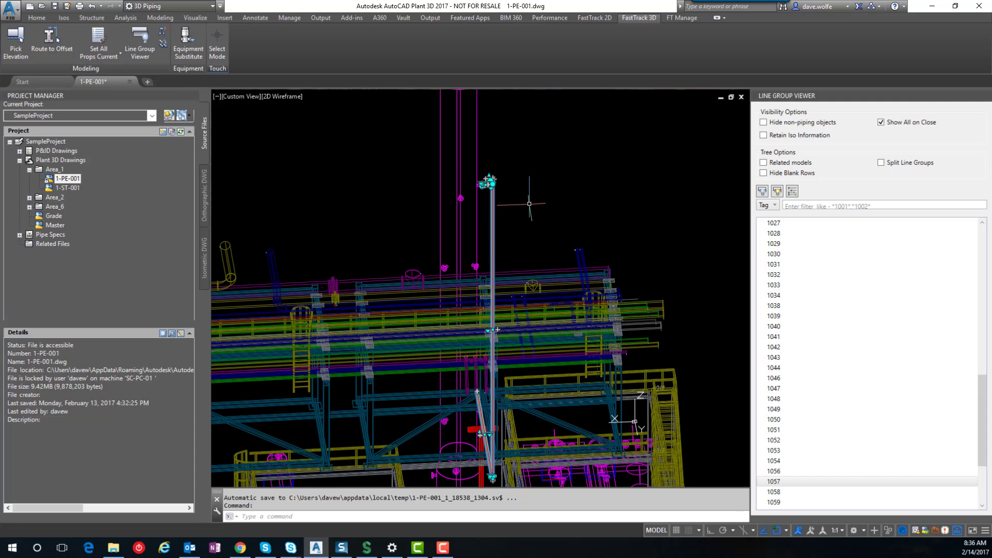
Step: Clear the pipe selection and pan the view to reveal the lower structure
key("Escape")
scroll(477, 192, "up", 5)
scroll(496, 177, "down", 2)
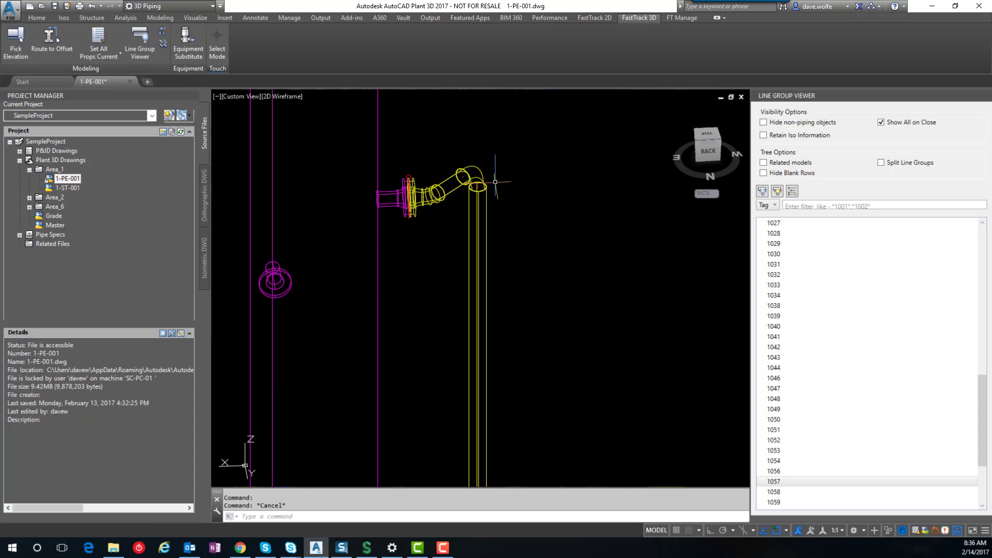
scroll(563, 279, "down", 3)
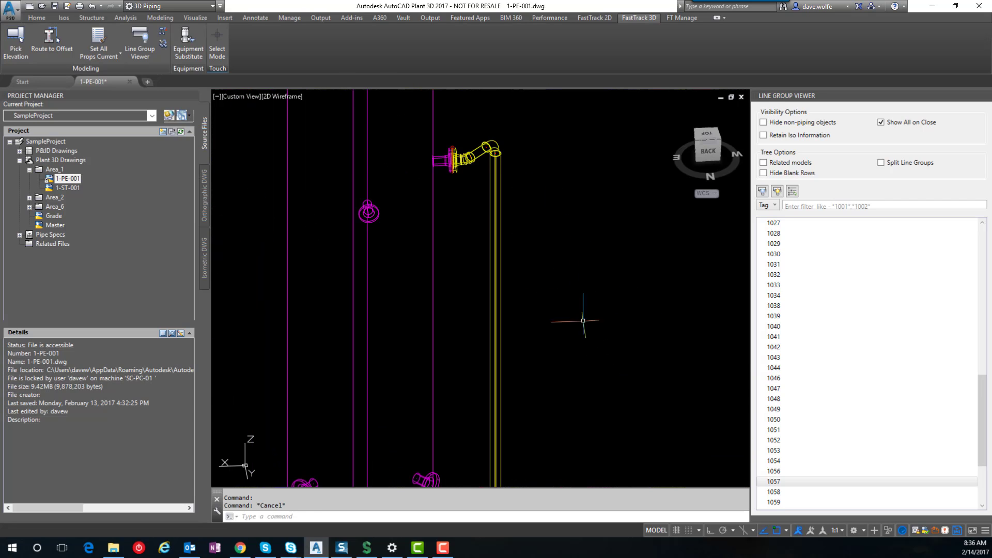
middle_click_drag(575, 315, 577, 237)
scroll(571, 238, "down", 2)
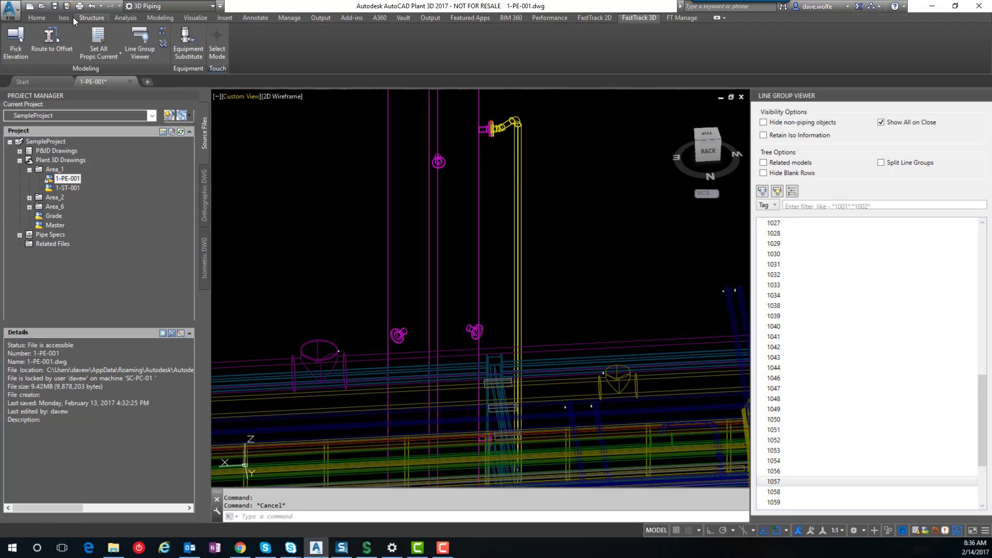
Step: Place an iso Break Point on the vertical pipe from the Isos tab
left_click(63, 18)
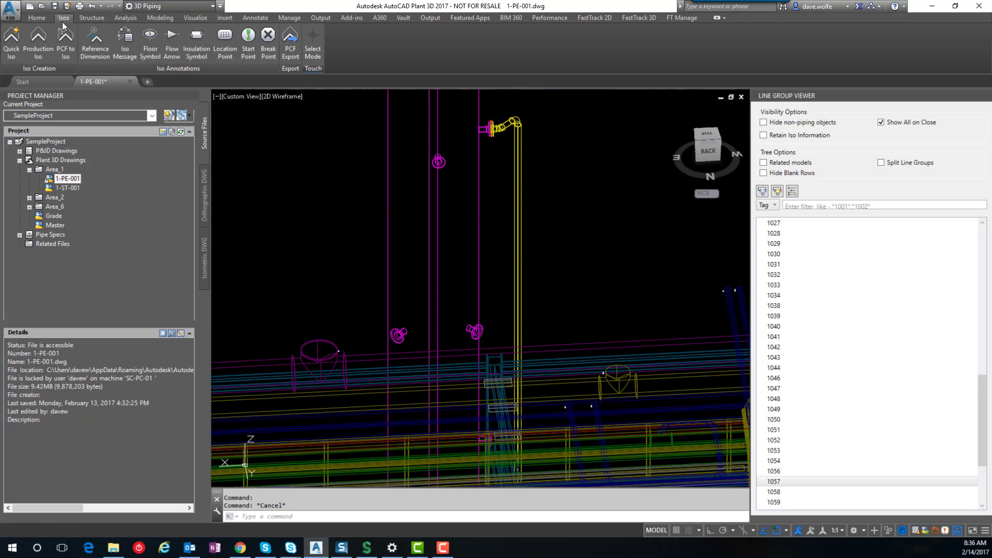
left_click(268, 39)
left_click(517, 260)
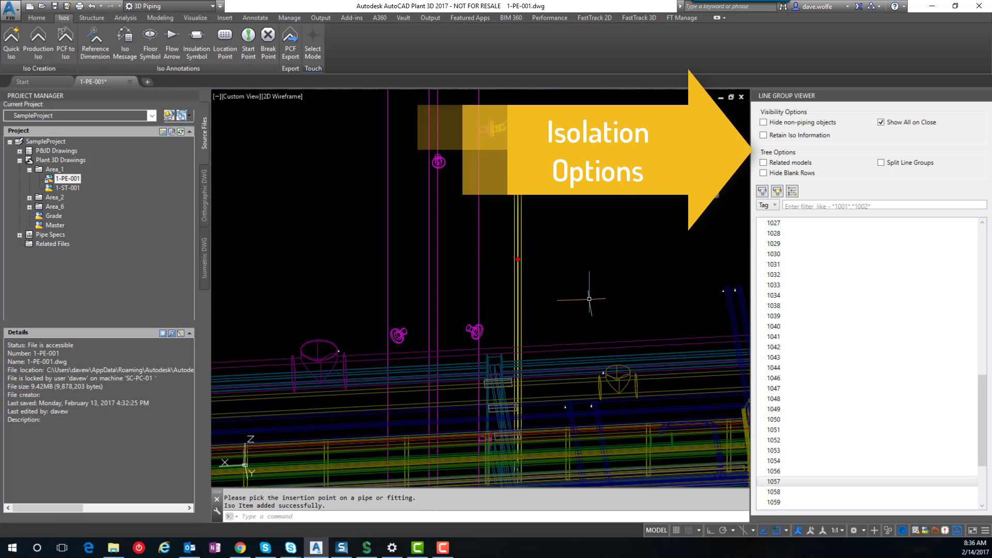
Step: Re-enable Retain Iso Information and isolate line group 1057
left_click(763, 136)
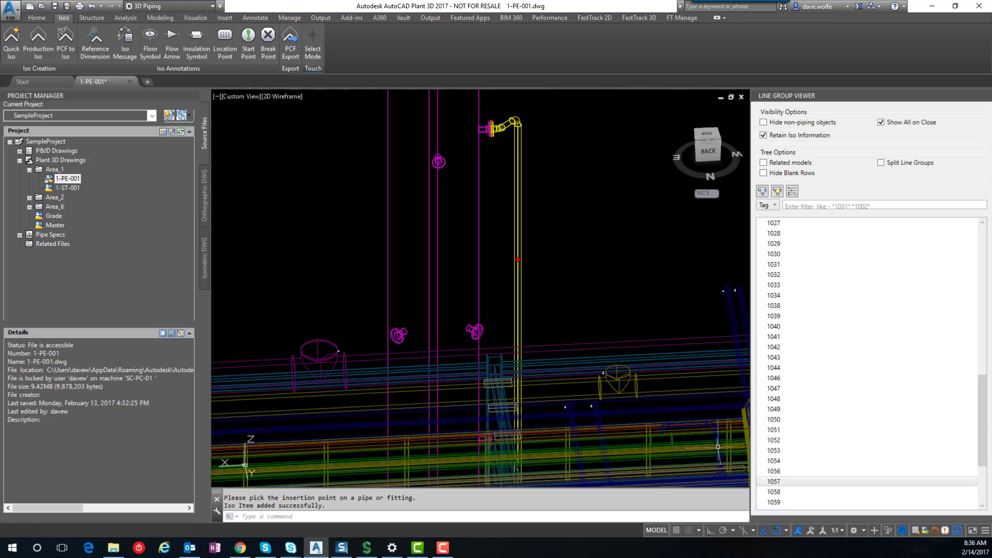
right_click(771, 480)
left_click(708, 358)
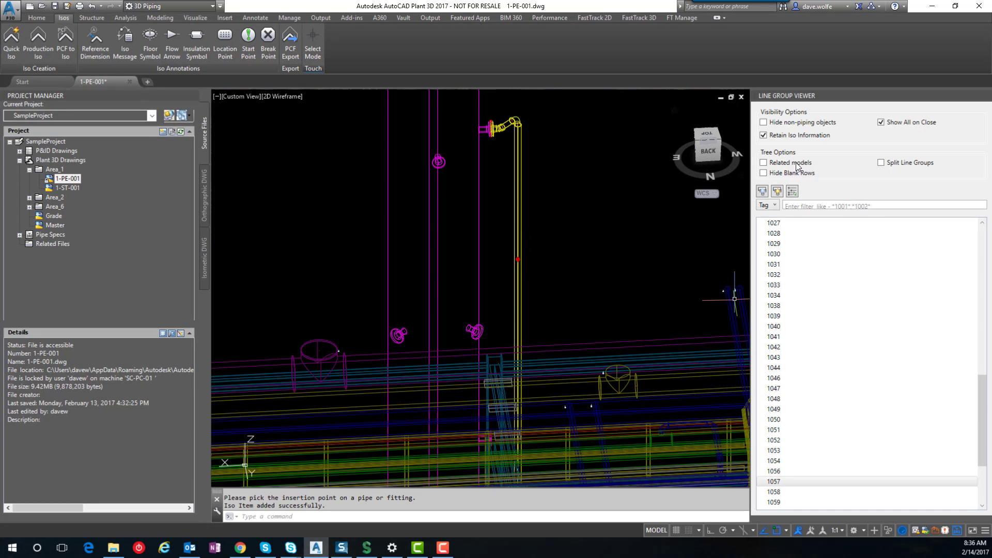
Step: Check Hide non-piping objects and isolate line group 1057 again
left_click(763, 123)
right_click(773, 482)
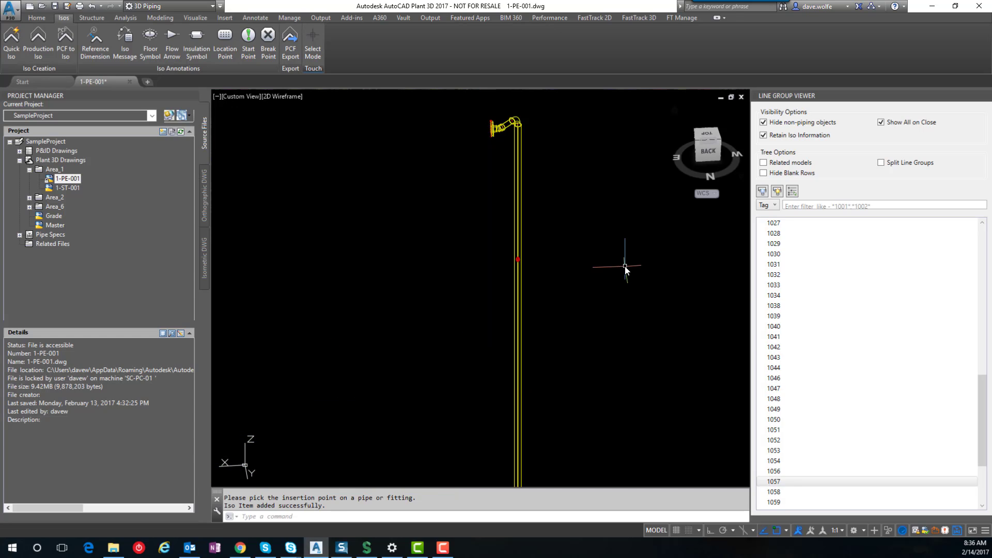
scroll(499, 134, "up", 3)
scroll(499, 133, "down", 5)
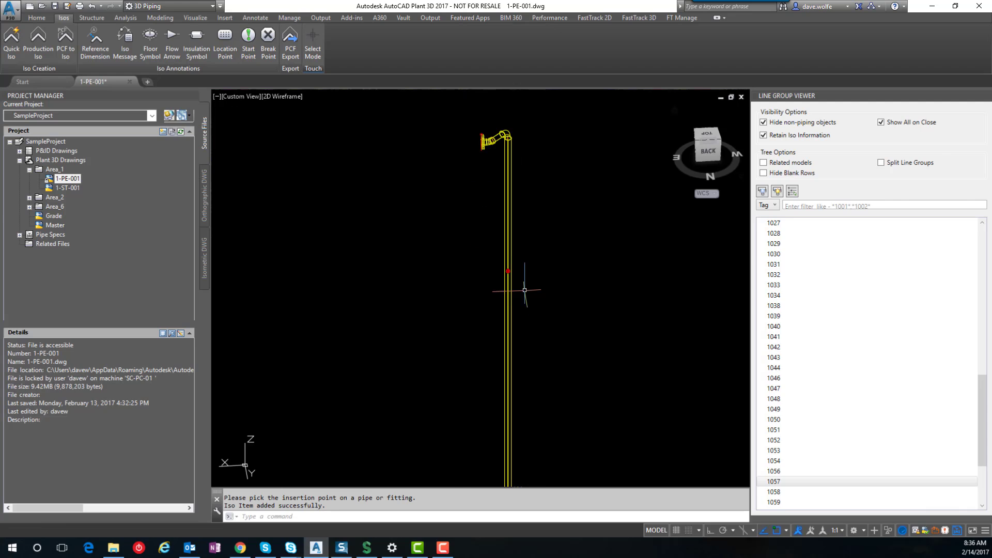
scroll(527, 268, "up", 2)
scroll(496, 239, "down", 2)
scroll(495, 239, "up", 3)
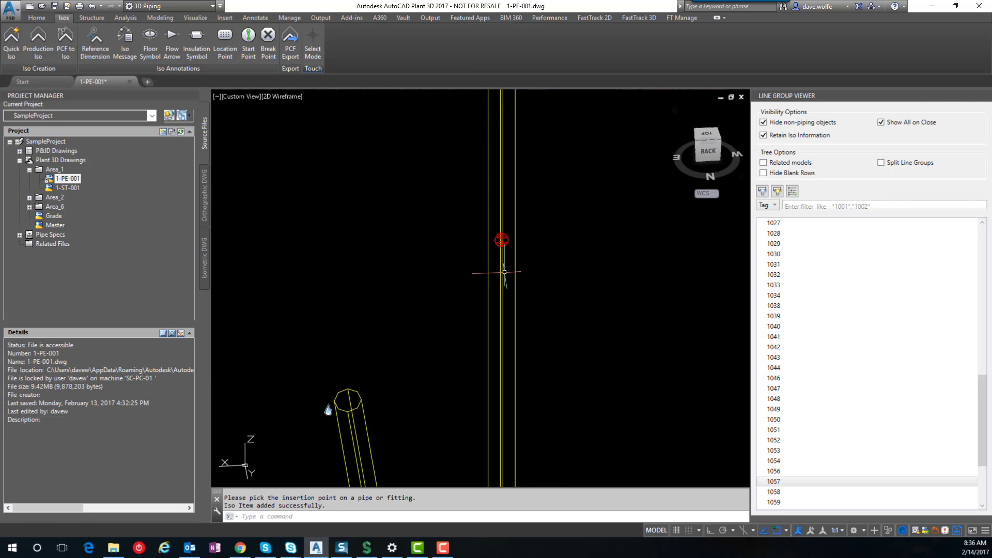
scroll(505, 239, "down", 6)
scroll(519, 243, "up", 3)
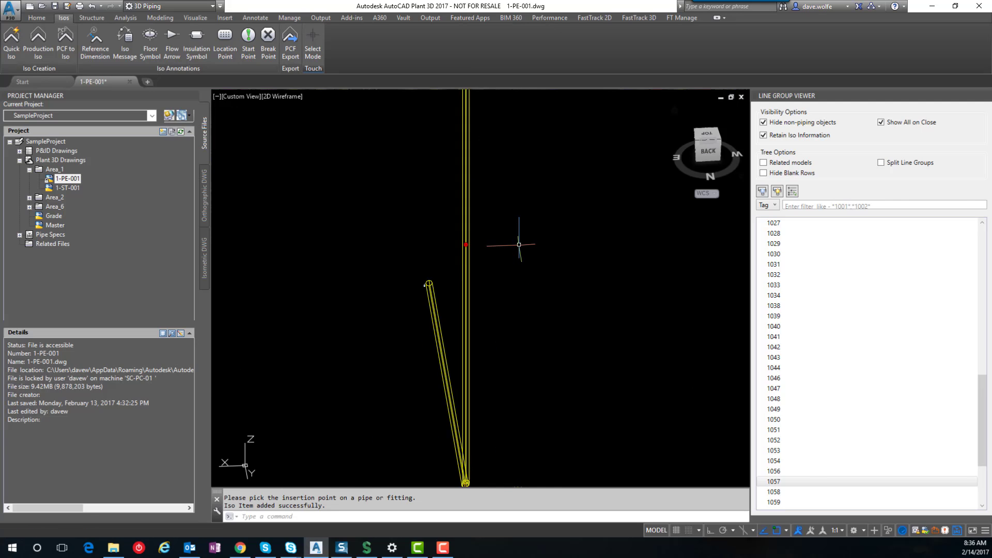
Step: Add line groups 1042 and 1046 to the isolation alongside line 1057
right_click(793, 350)
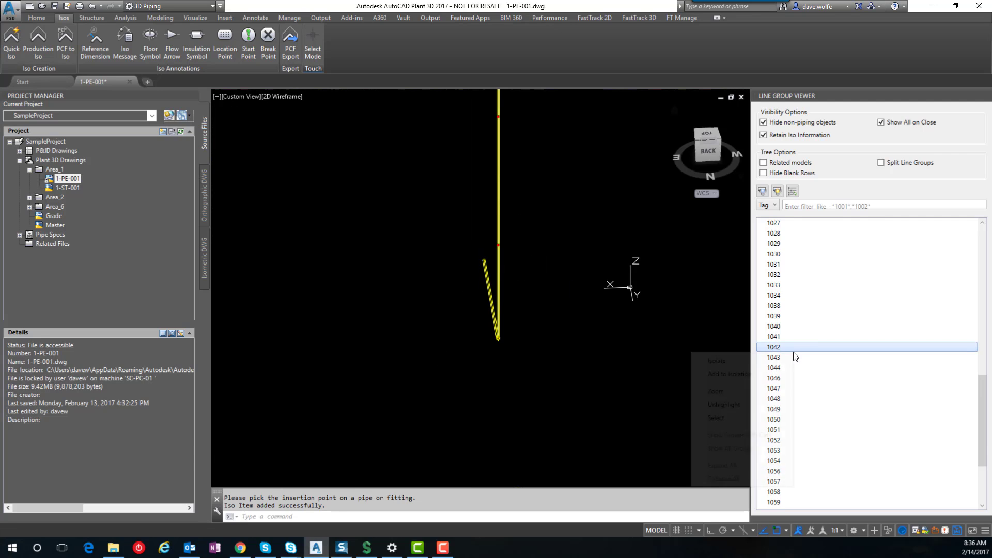
left_click(723, 376)
scroll(568, 310, "up", 2)
scroll(539, 267, "down", 3)
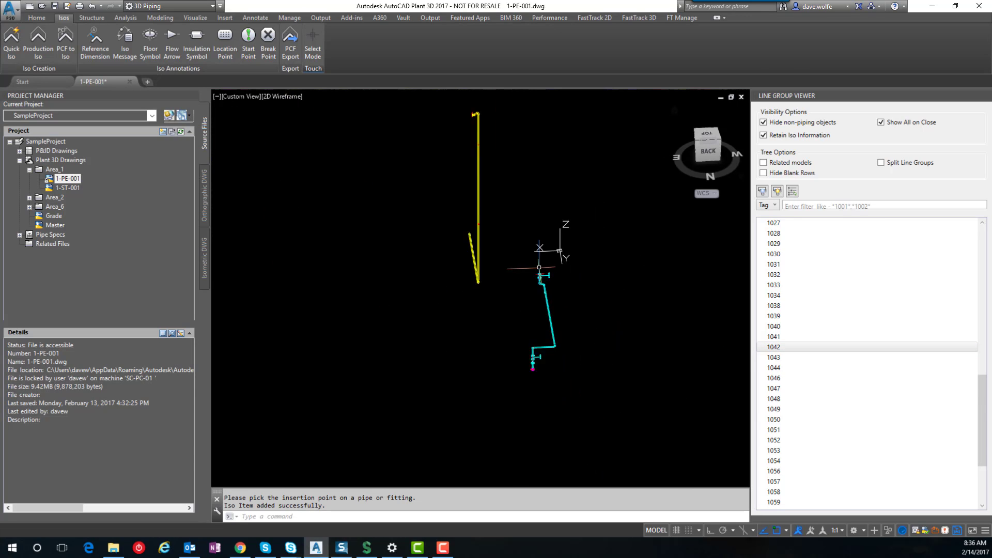
scroll(539, 267, "up", 5)
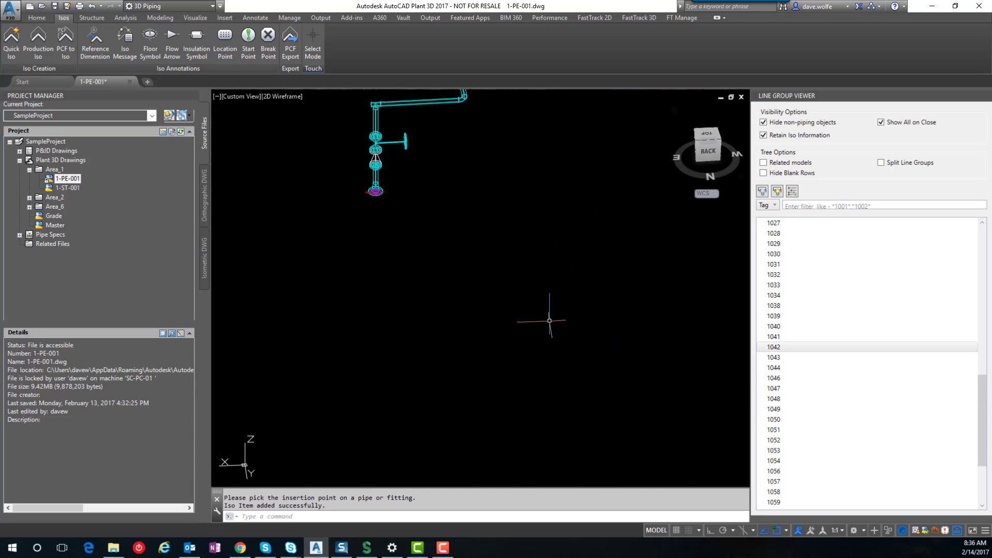
right_click(780, 382)
left_click(720, 407)
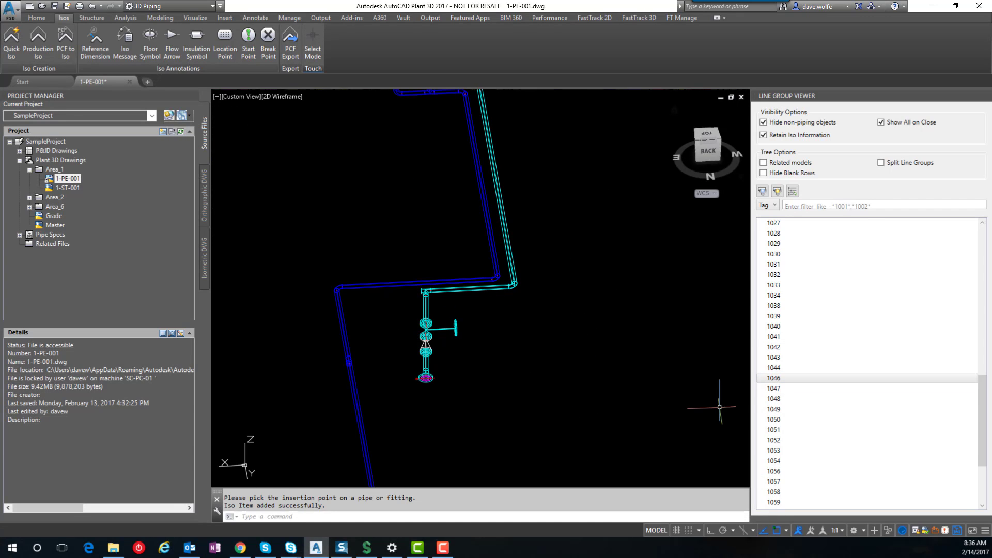
Step: Orbit to an isometric view and pan to centre the isolated piping
scroll(543, 336, "down", 3)
scroll(465, 413, "up", 6)
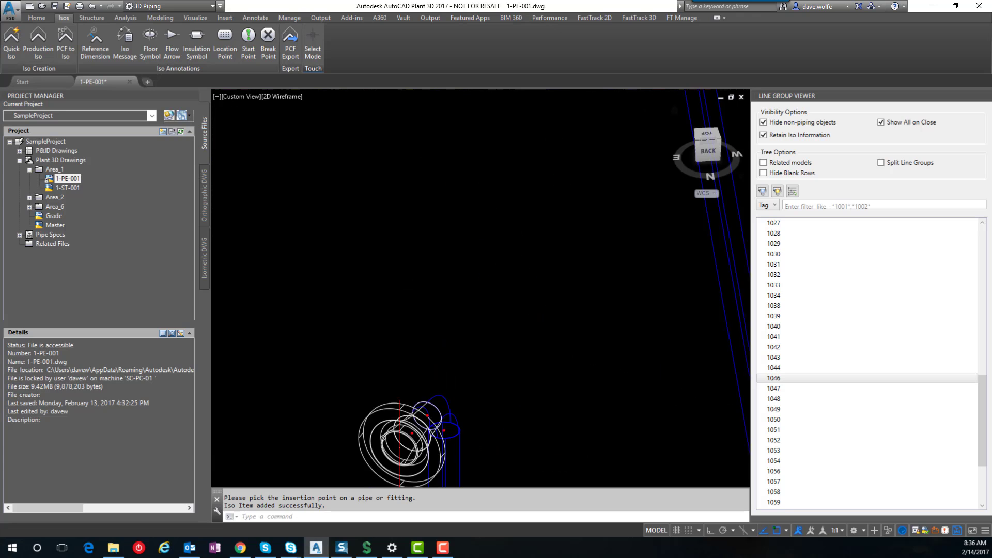
scroll(449, 381, "down", 5)
scroll(464, 240, "up", 3)
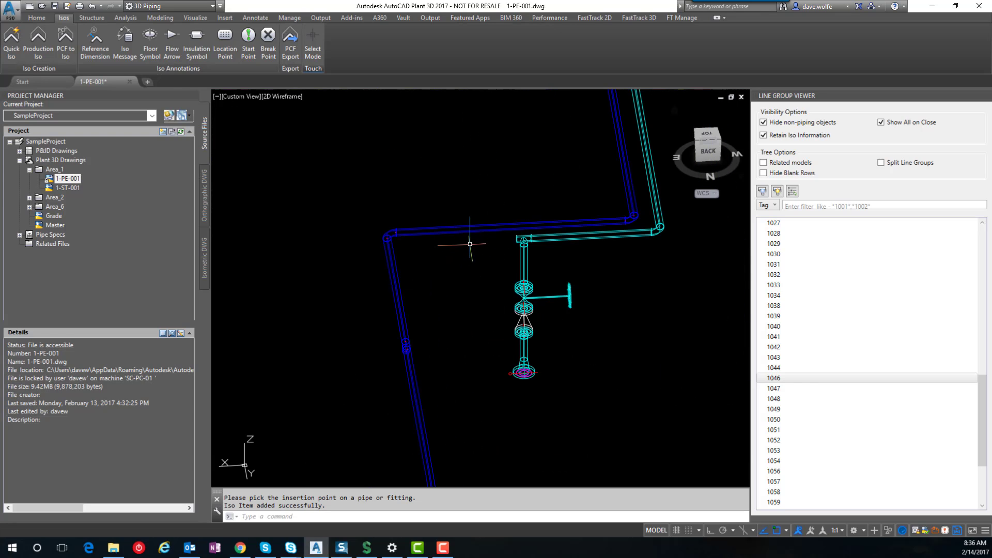
scroll(517, 299, "down", 5)
middle_click_drag(538, 332, 417, 312, "shift")
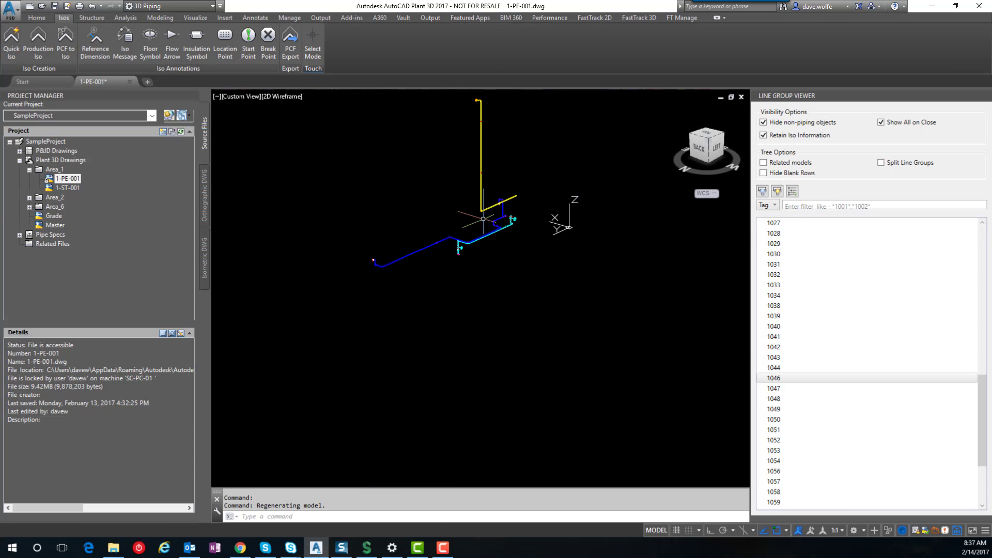
scroll(483, 218, "up", 5)
scroll(517, 359, "down", 2)
scroll(503, 310, "down", 2)
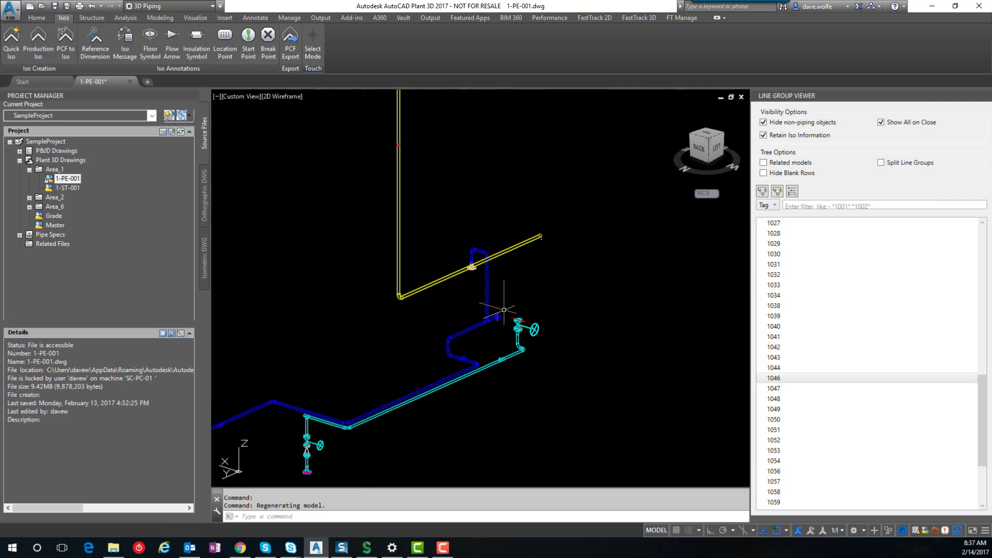
scroll(516, 321, "down", 2)
middle_click_drag(527, 331, 633, 278)
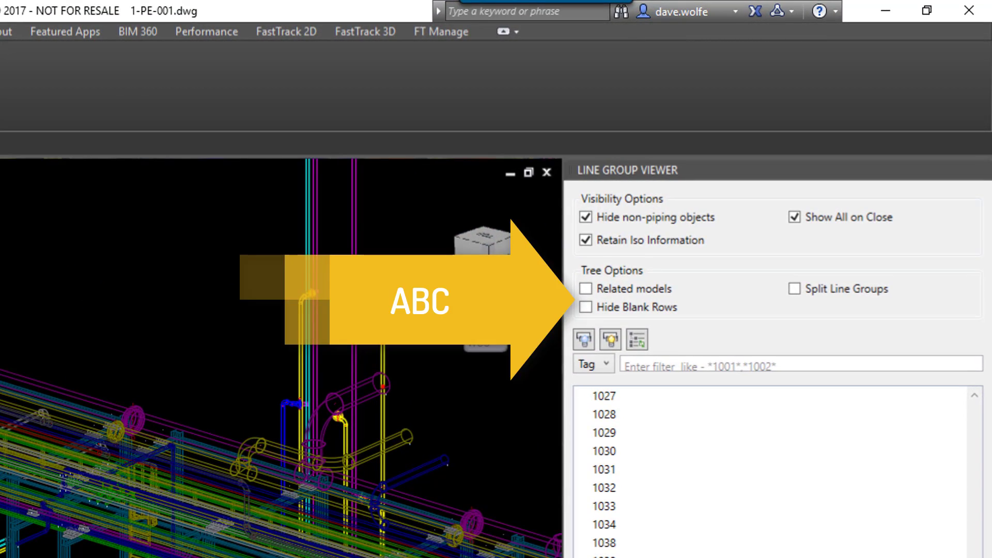
Step: Pan the full plant model up and to the left
middle_click_drag(244, 447, 26, 424)
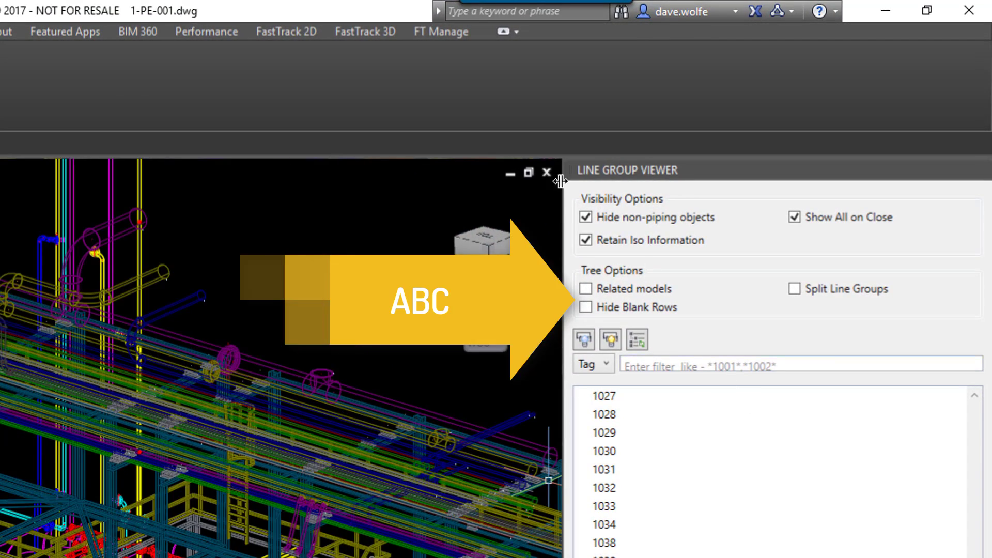
Step: Turn on Related models, expand 1056 to show 2-P-001.dwg – 2-B-1001, and expand Area_2
left_click(587, 289)
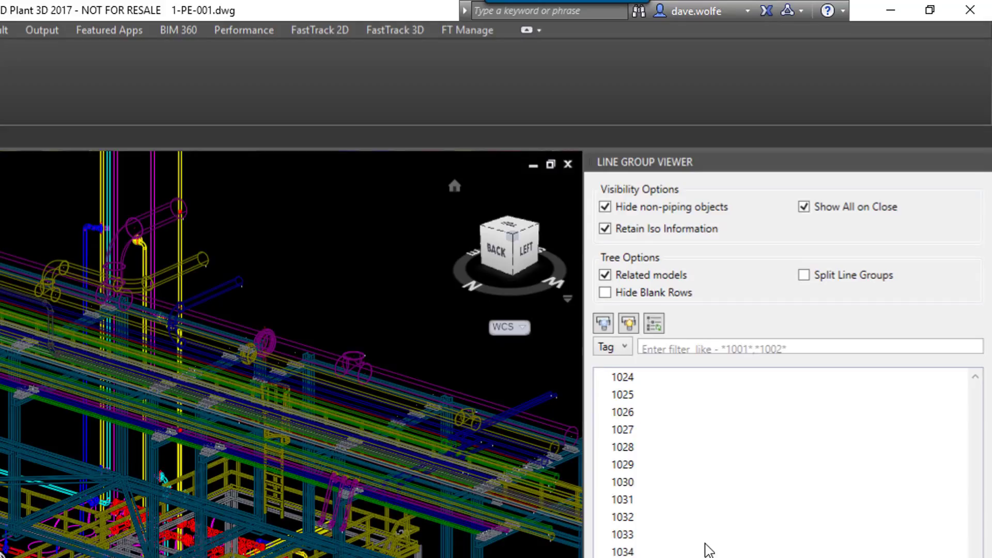
scroll(646, 548, "down", 2)
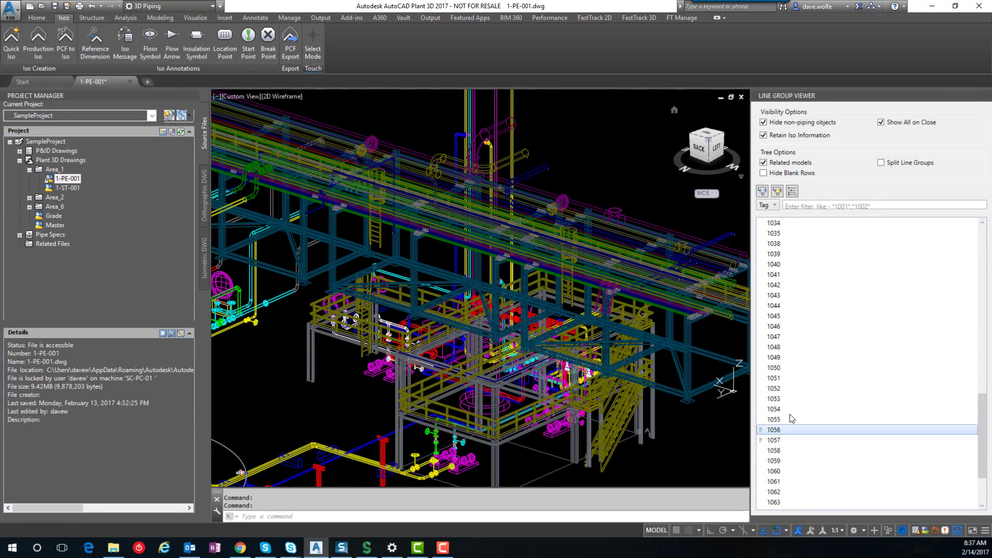
scroll(777, 429, "down", 2)
left_click(760, 388)
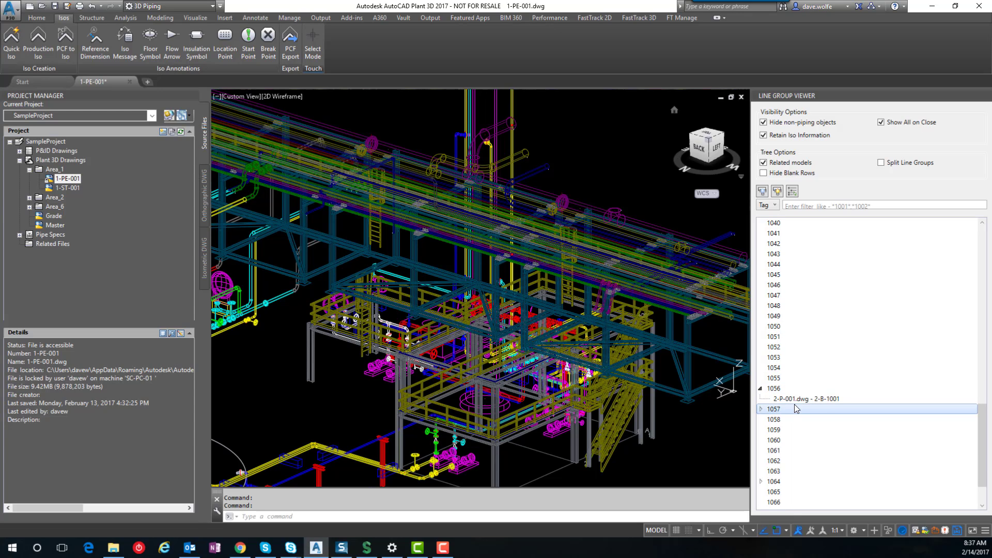
left_click(795, 401)
left_click(777, 390)
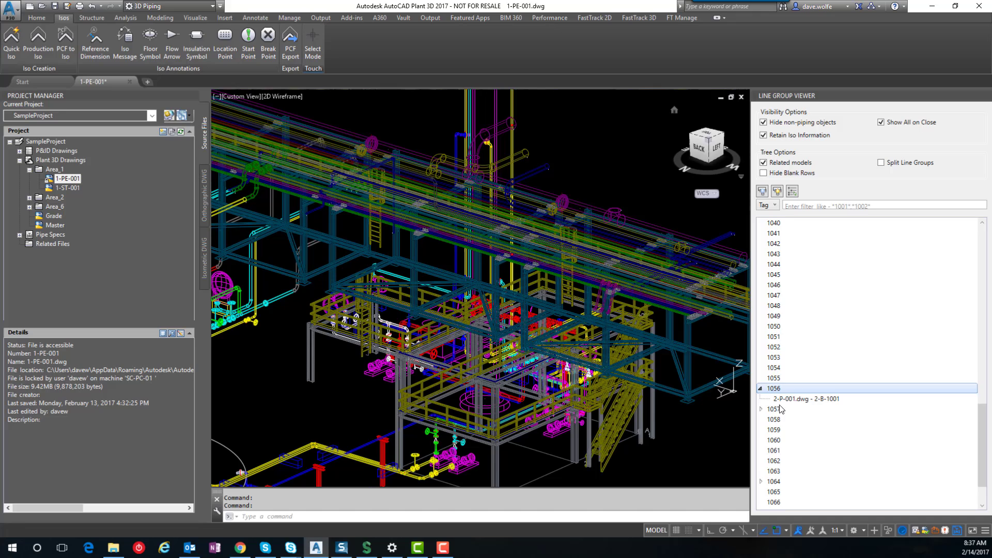
left_click(30, 198)
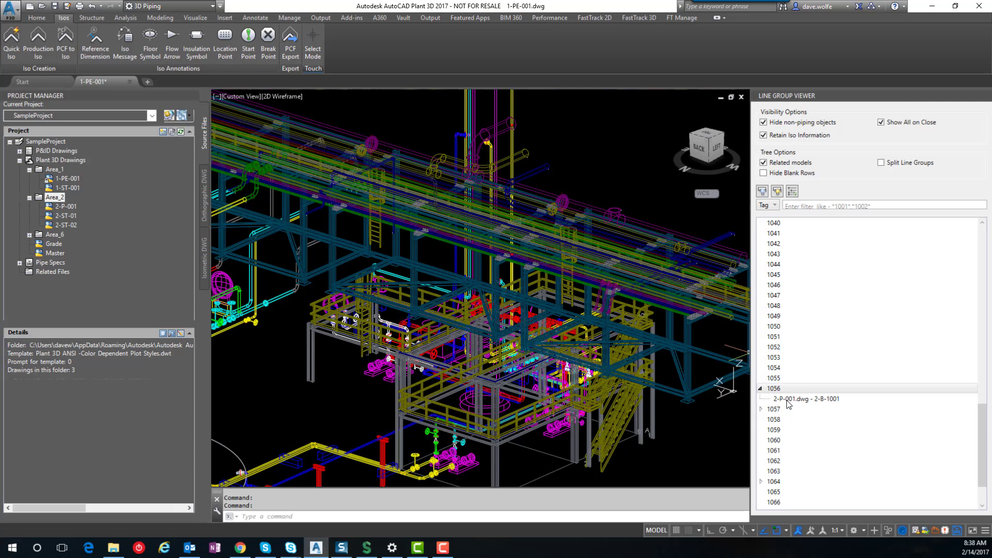
Step: Swap Related models for Split Line Groups and expand line group 1013 into its pieces
left_click(763, 163)
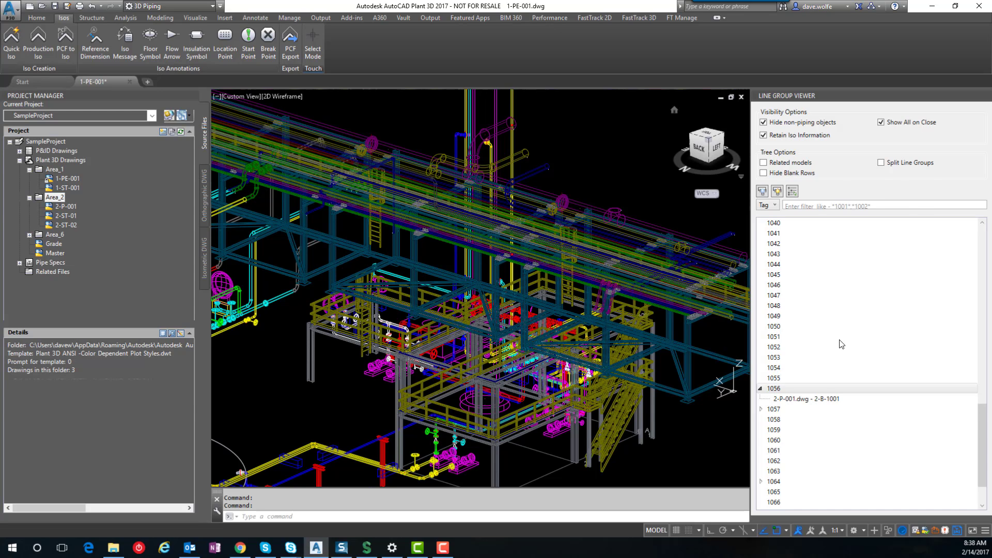
left_click(880, 164)
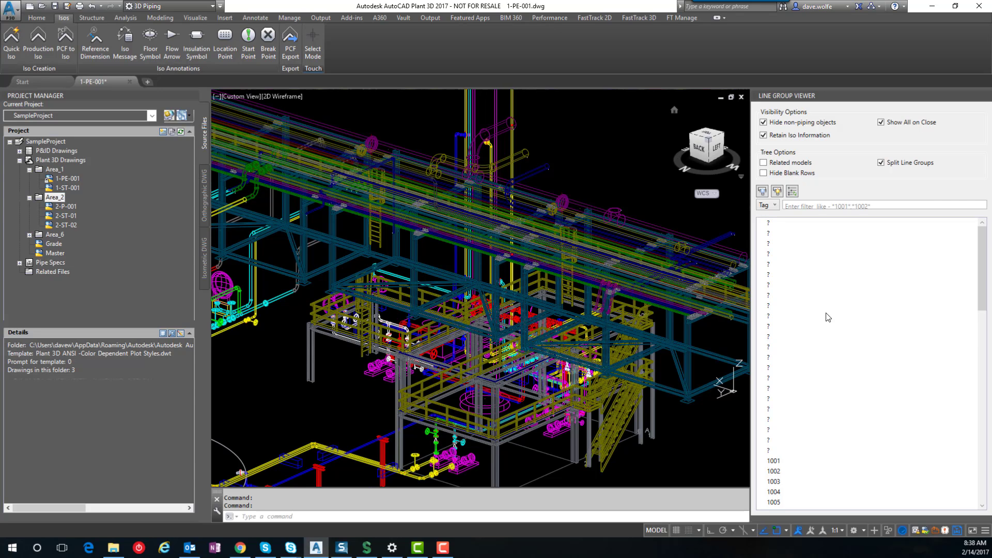
scroll(825, 317, "down", 6)
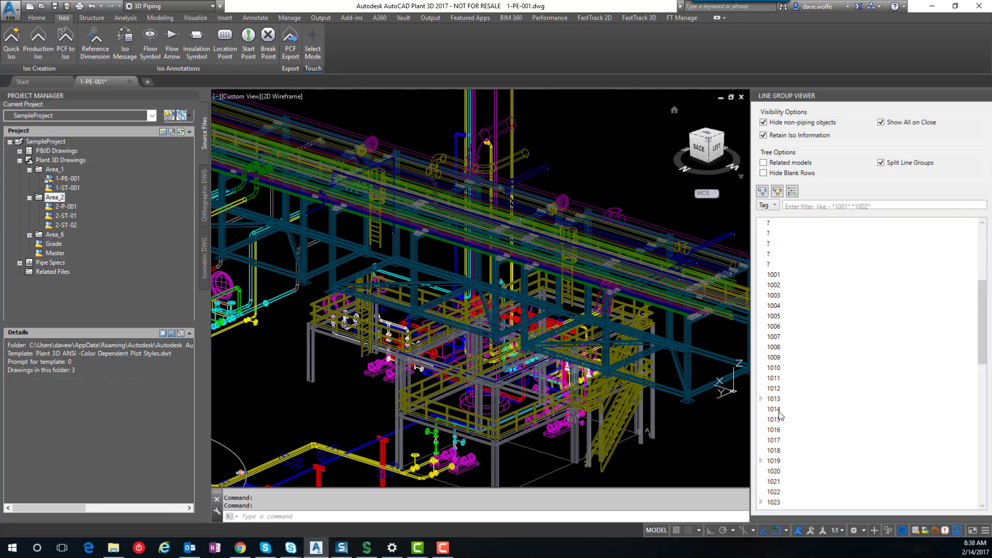
left_click(760, 399)
Step: Attempt to isolate piece 1 of line 1013, dismiss the warning, and select line group 1013
right_click(781, 411)
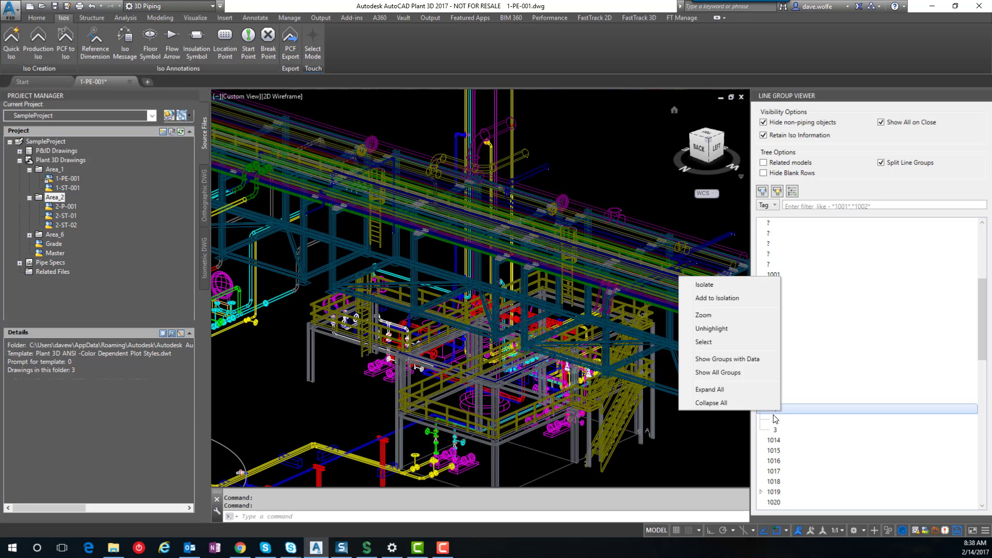
left_click(706, 284)
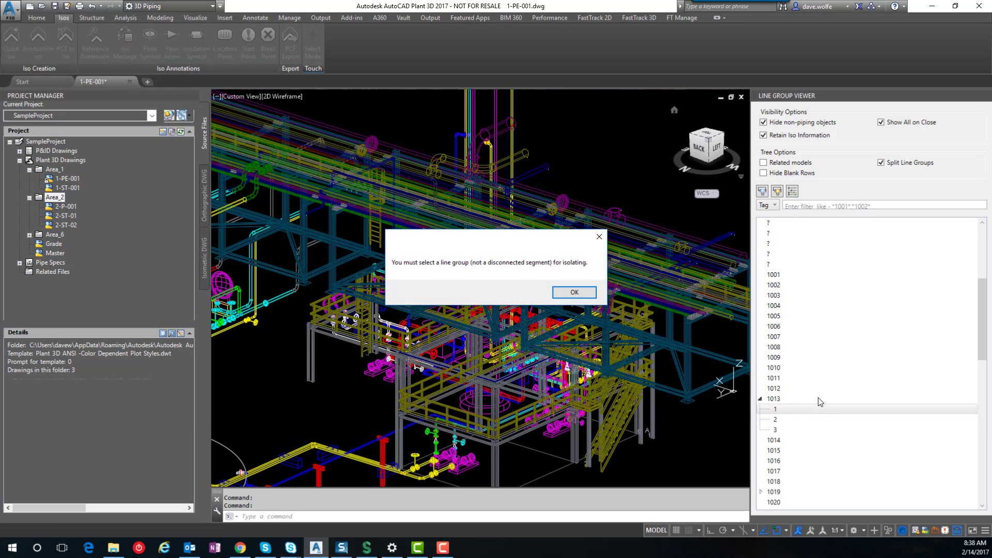
left_click(574, 292)
left_click(774, 398)
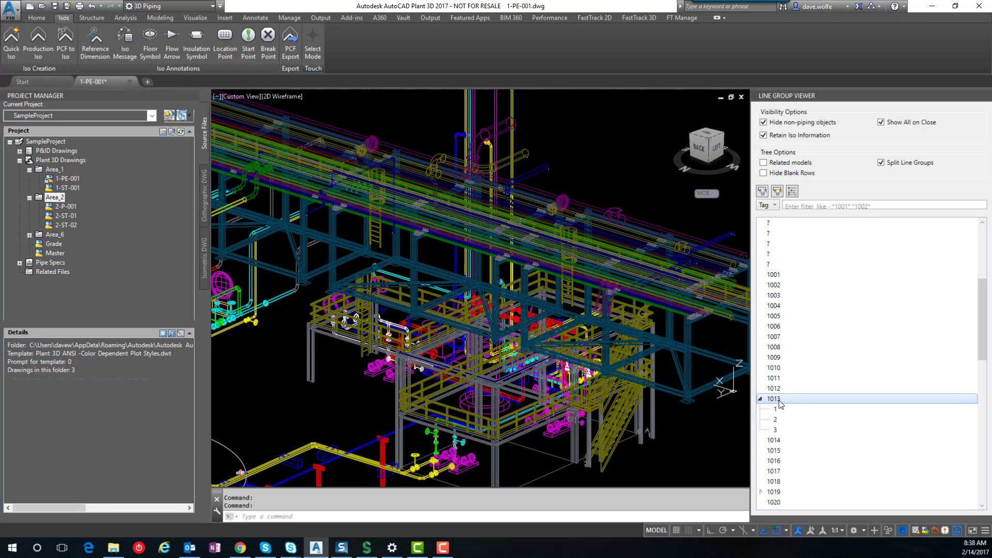
right_click(774, 400)
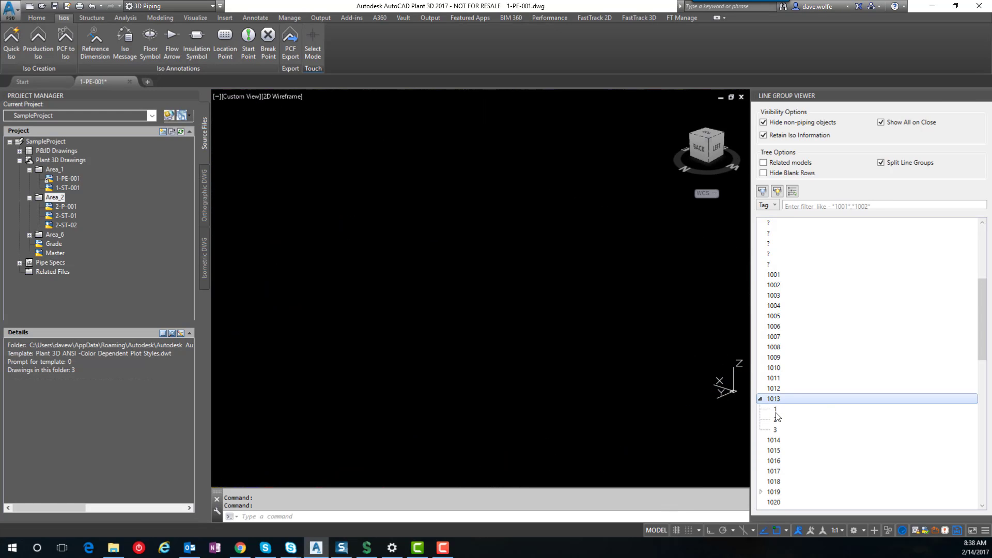
Step: Zoom to pieces 1, 2 and 3 of line group 1013 in turn
right_click(776, 413)
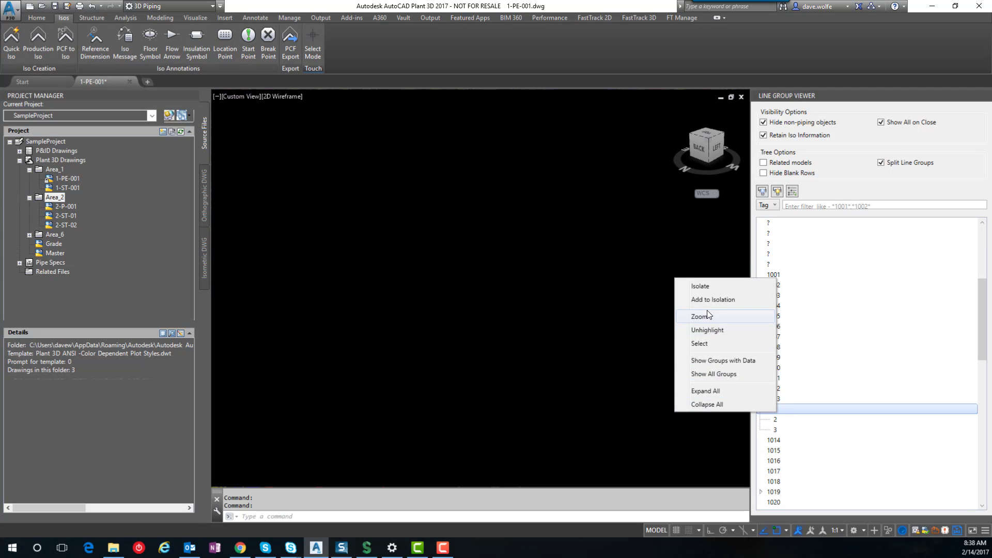
left_click(705, 313)
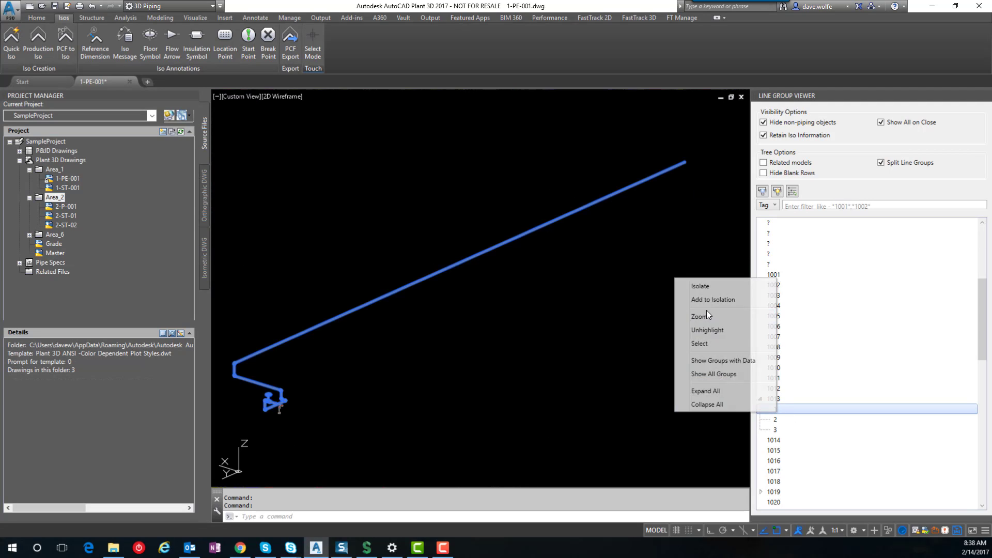
right_click(775, 419)
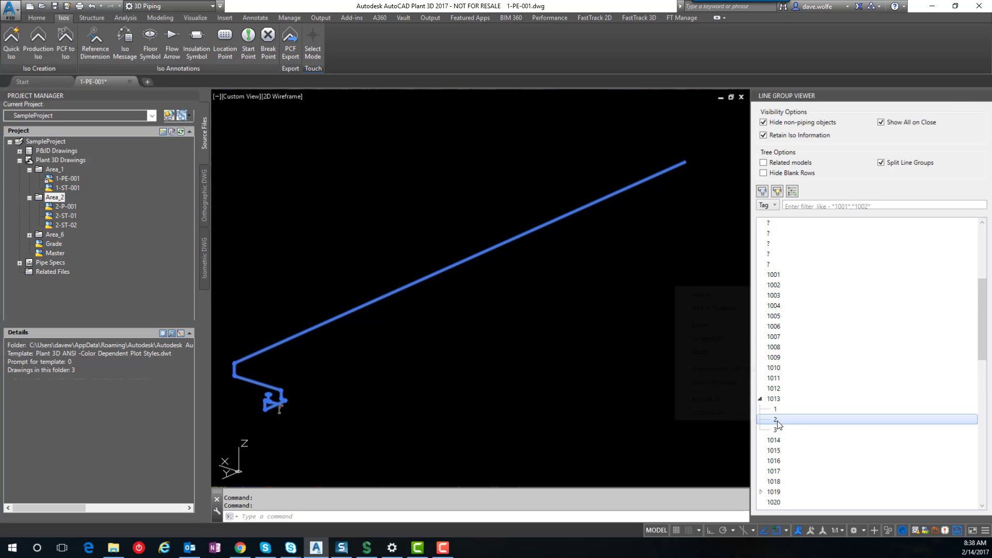
left_click(702, 325)
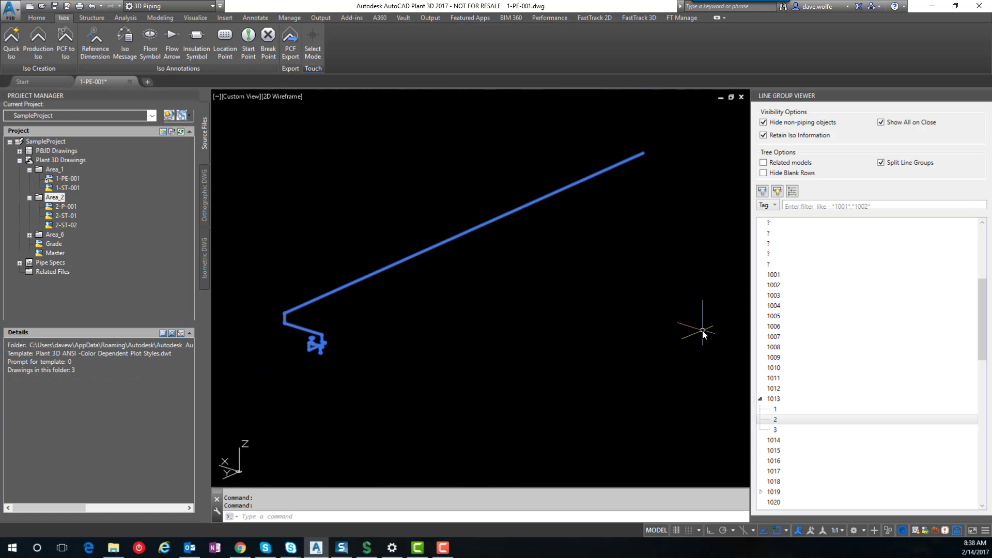
right_click(778, 429)
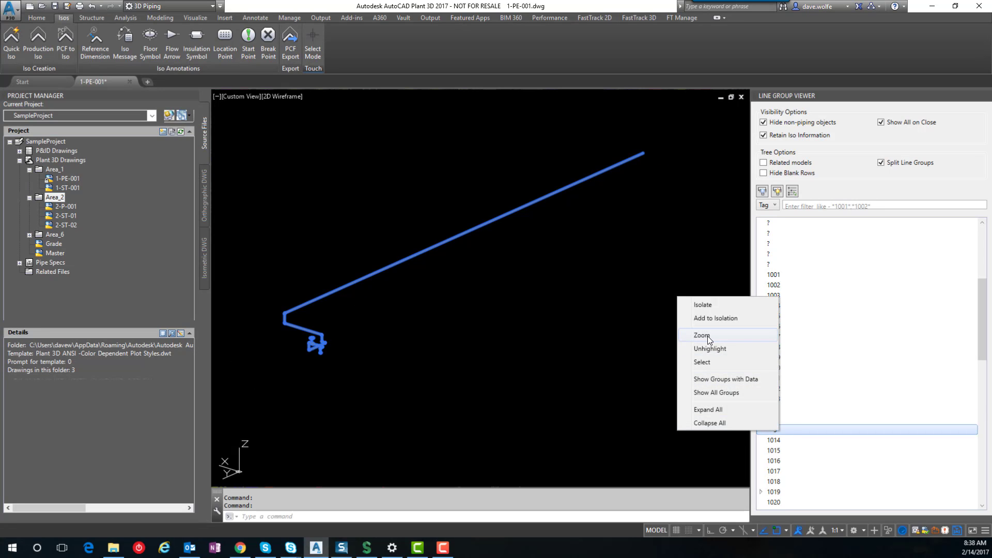
left_click(708, 336)
Step: Remove the blue highlight from piece 3 of line group 1013
middle_click_drag(369, 379, 431, 392)
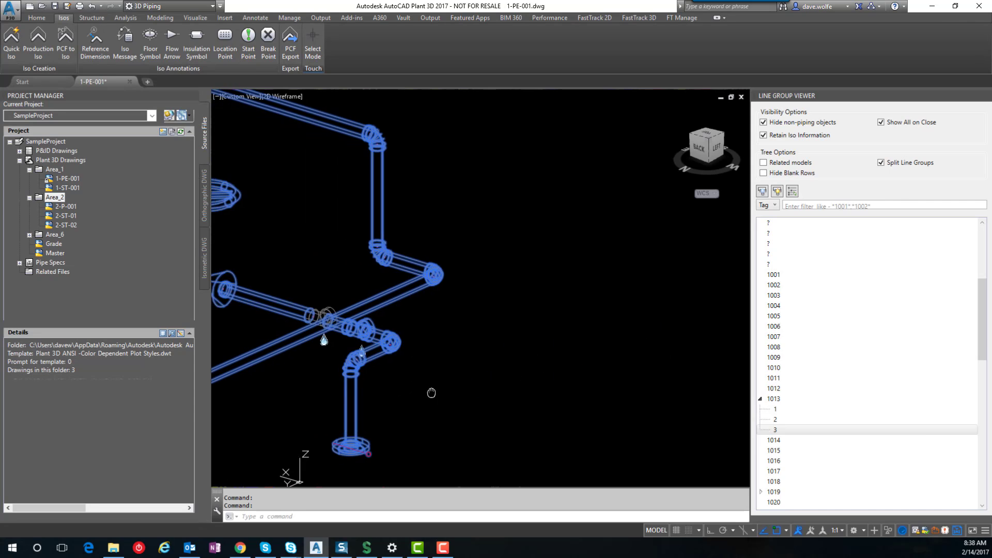
left_click(779, 431)
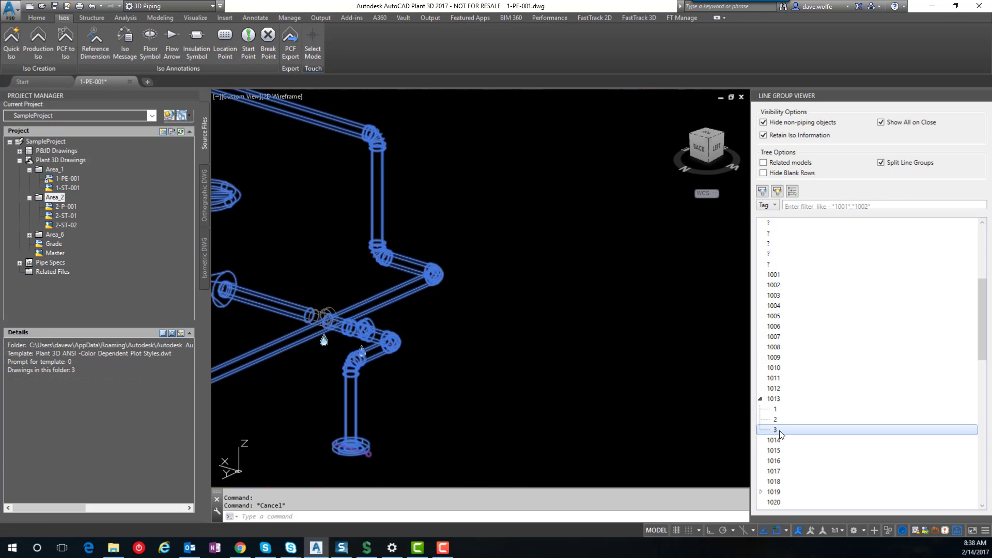
right_click(780, 434)
left_click(687, 350)
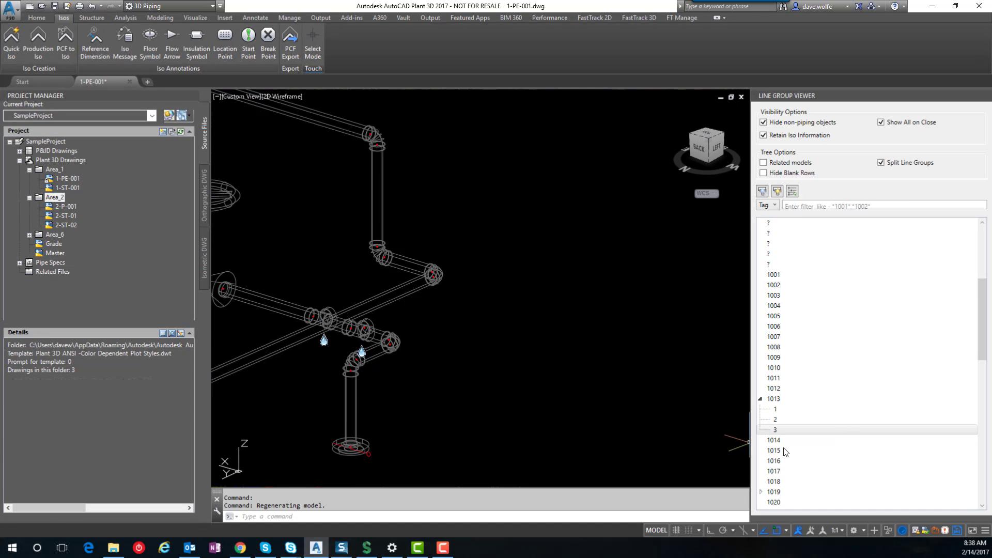
Step: Select the piping of pieces 3 and 2 in turn, clearing each selection
right_click(782, 430)
left_click(698, 362)
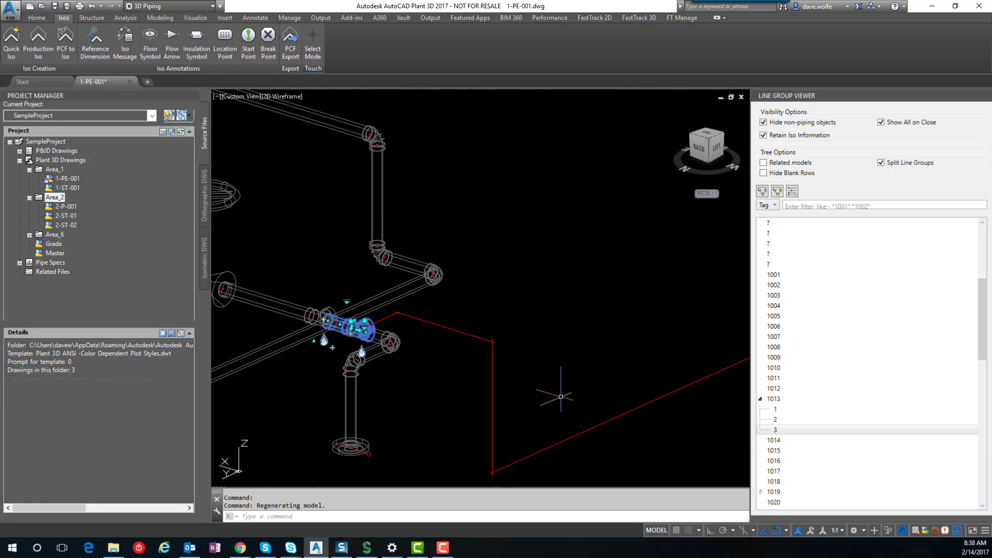
key("Escape")
right_click(775, 421)
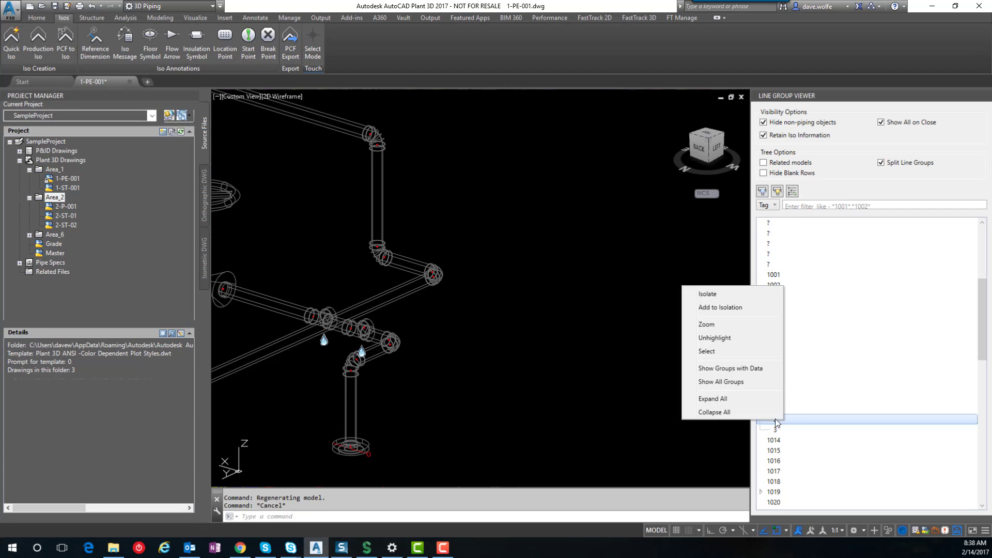
left_click(721, 353)
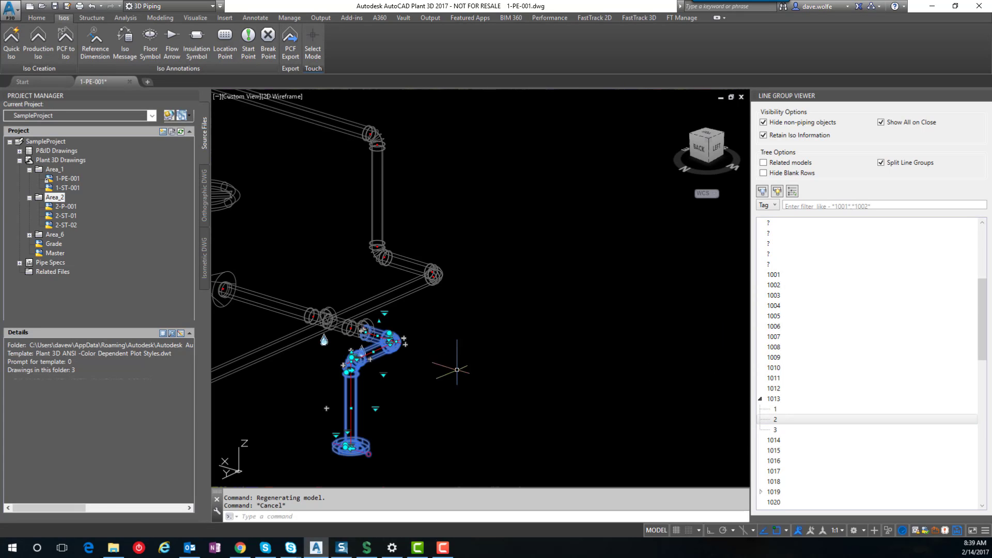
key("Escape")
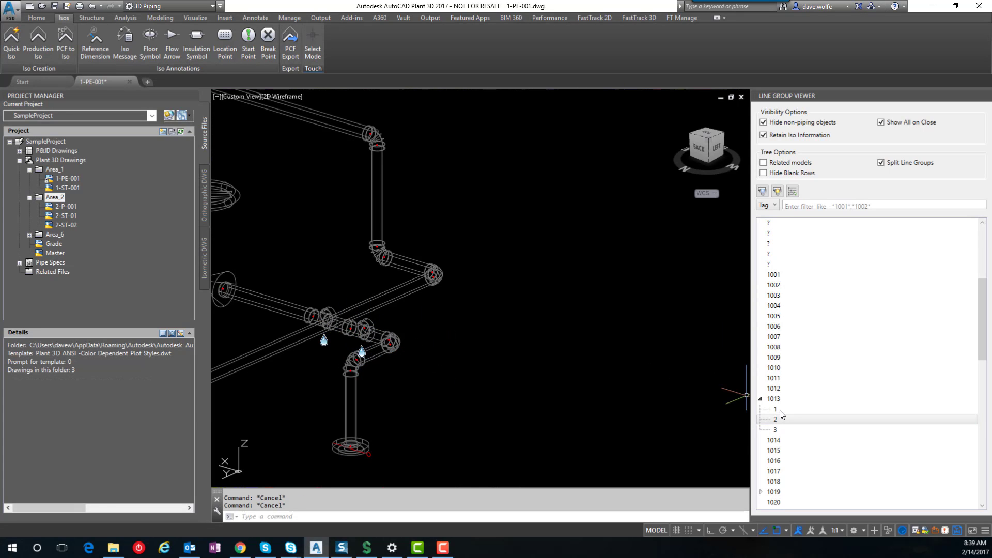
Step: Select the piping of piece 1, inspect it, then clear the selection
right_click(777, 410)
left_click(718, 345)
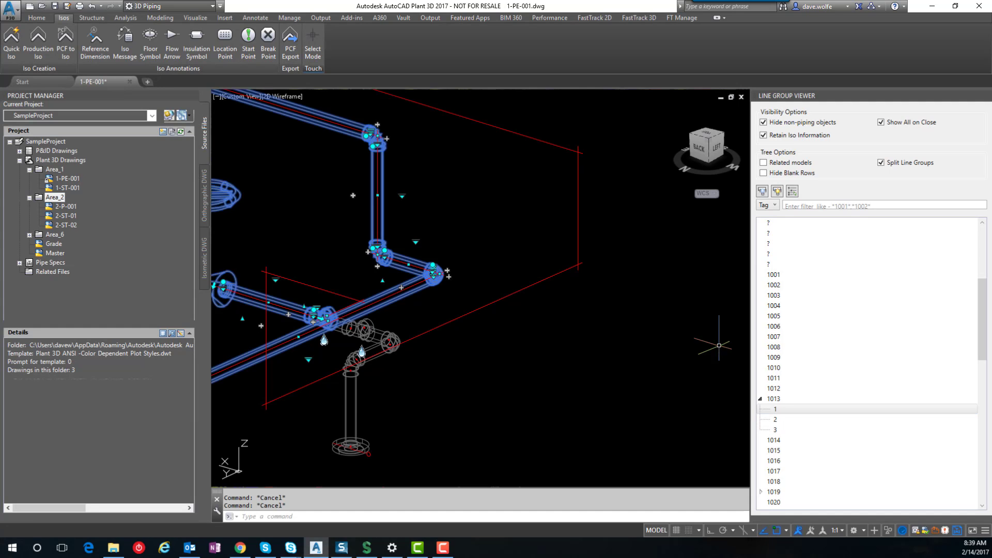
scroll(537, 367, "down", 3)
scroll(538, 367, "up", 3)
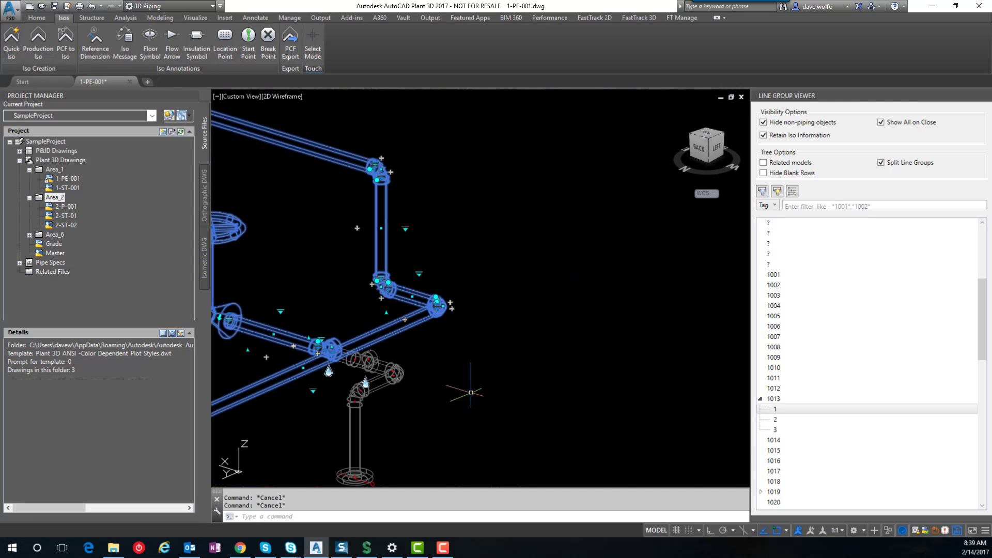
scroll(470, 393, "down", 2)
key("Escape")
scroll(439, 378, "up", 4)
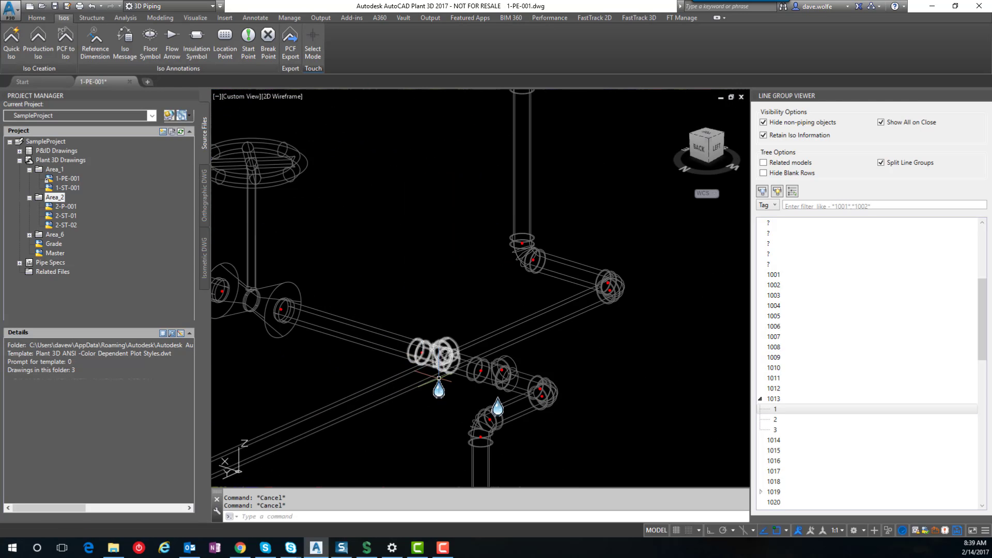
scroll(438, 379, "up", 3)
scroll(529, 382, "down", 3)
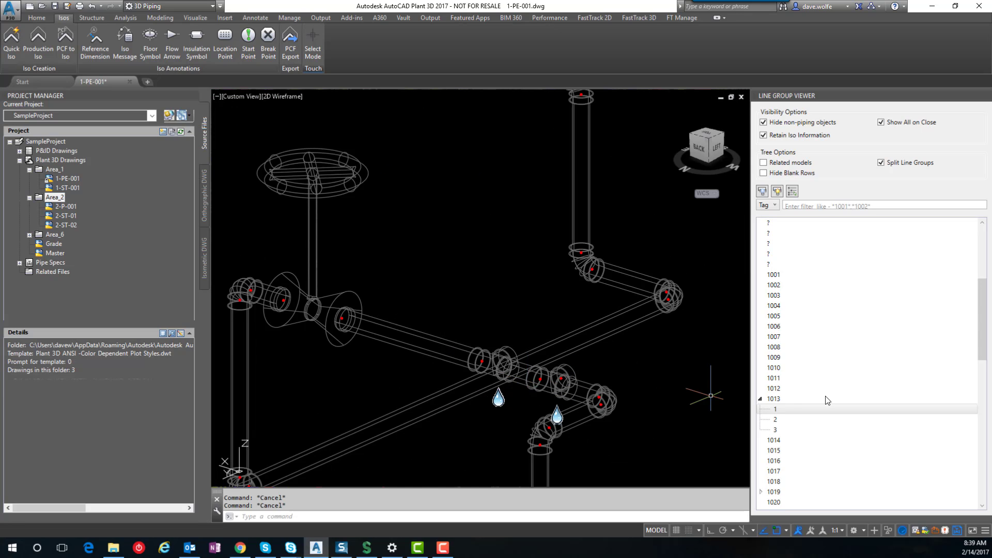
Step: Scroll the Line Group Viewer tree and expand line groups 1034 and 1031 to show their segments
scroll(811, 348, "down", 10)
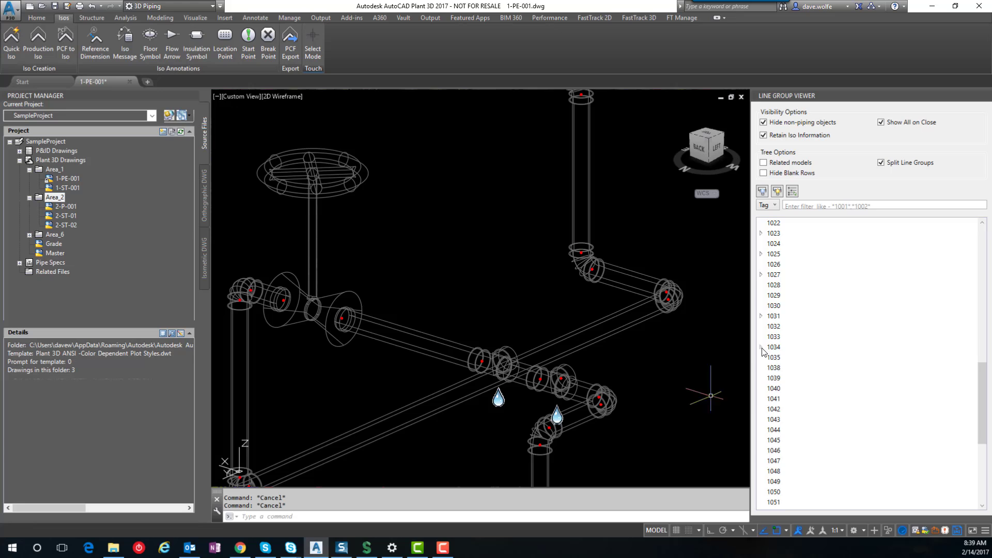
left_click(761, 346)
left_click(761, 315)
left_click(803, 339)
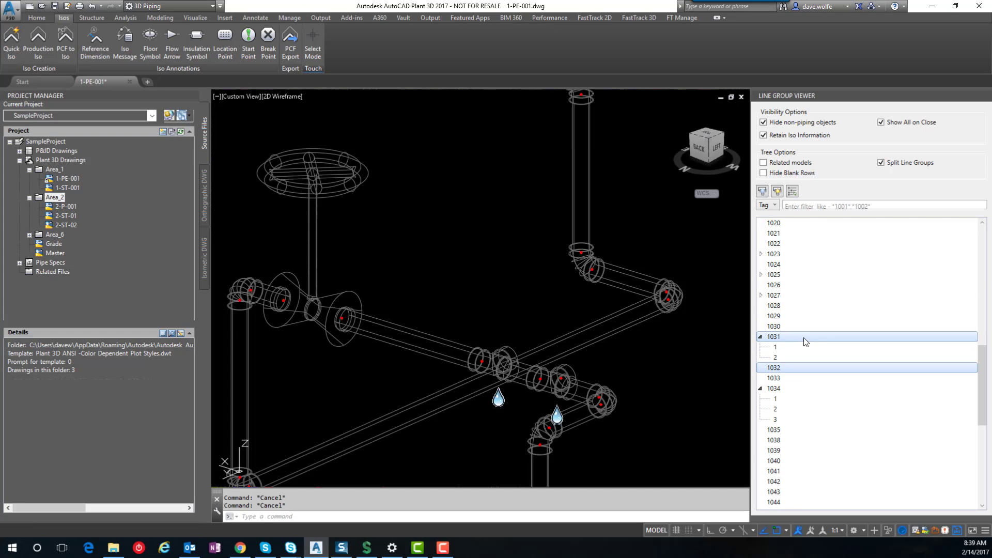
Step: Try isolating segment 2 of line group 1034 alone, then dismiss the line-group warning
left_click(780, 408)
right_click(780, 408)
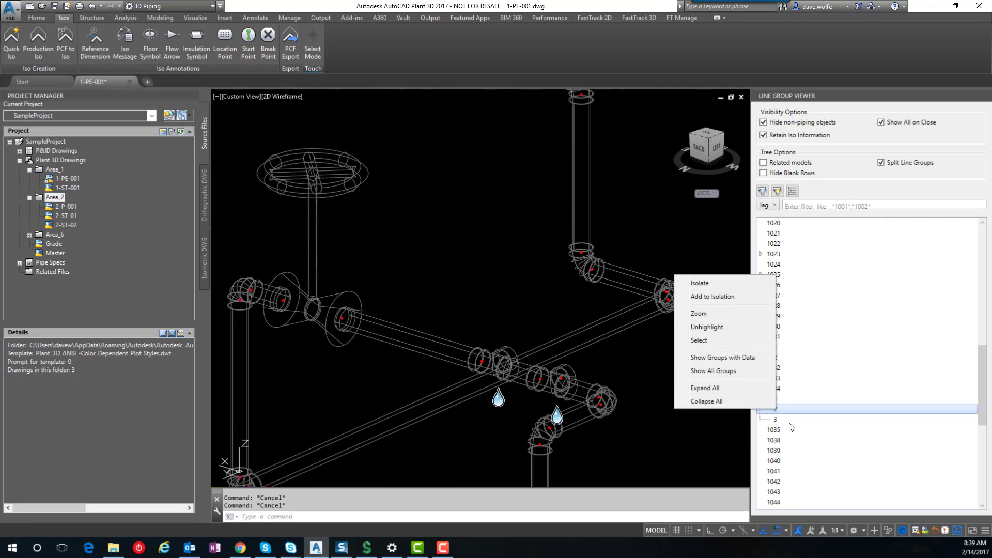
left_click(702, 284)
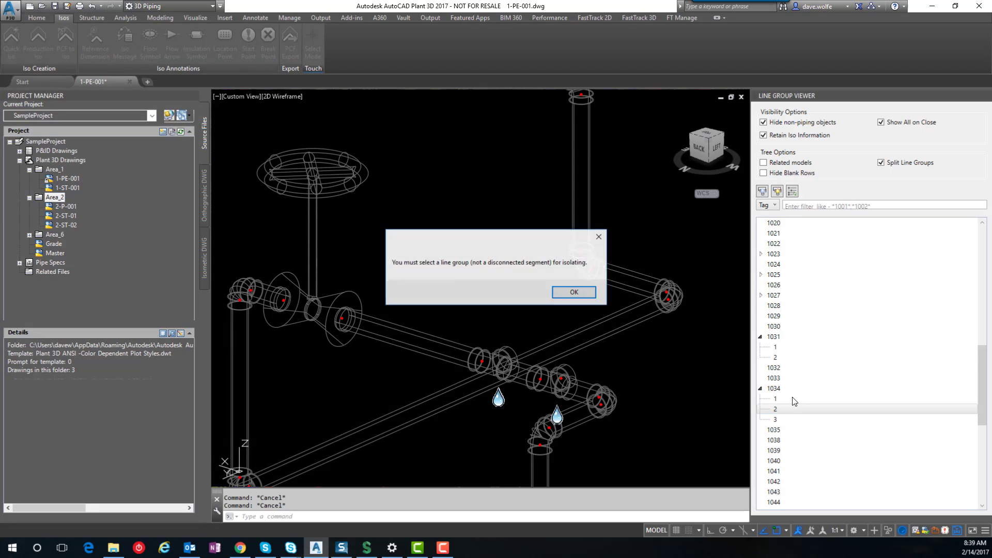
left_click(574, 292)
Step: Isolate the whole line group 1034
left_click(773, 388)
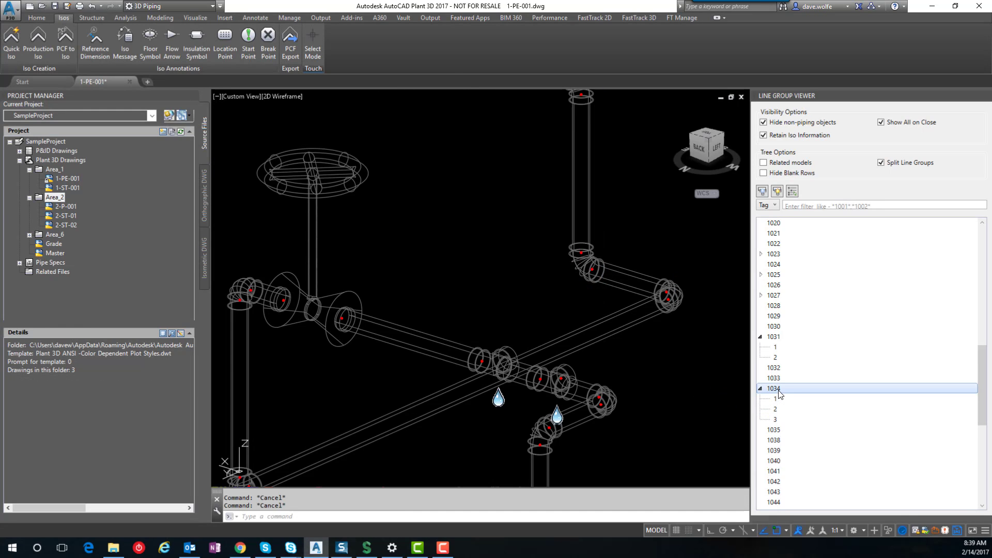
right_click(773, 388)
left_click(689, 399)
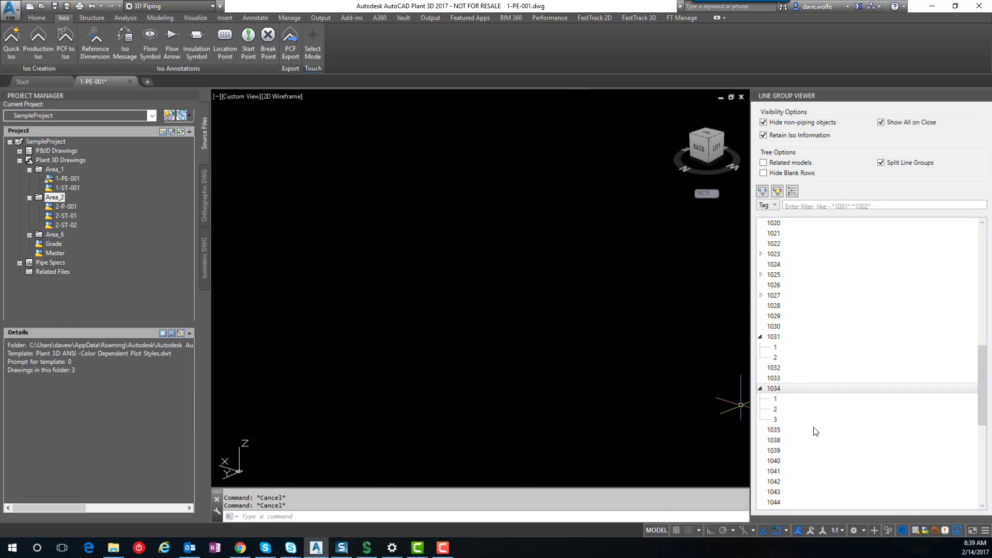
Step: Zoom to segment 1 of line group 1034 to show its vertical pipe run
left_click(776, 402)
right_click(779, 405)
left_click(713, 308)
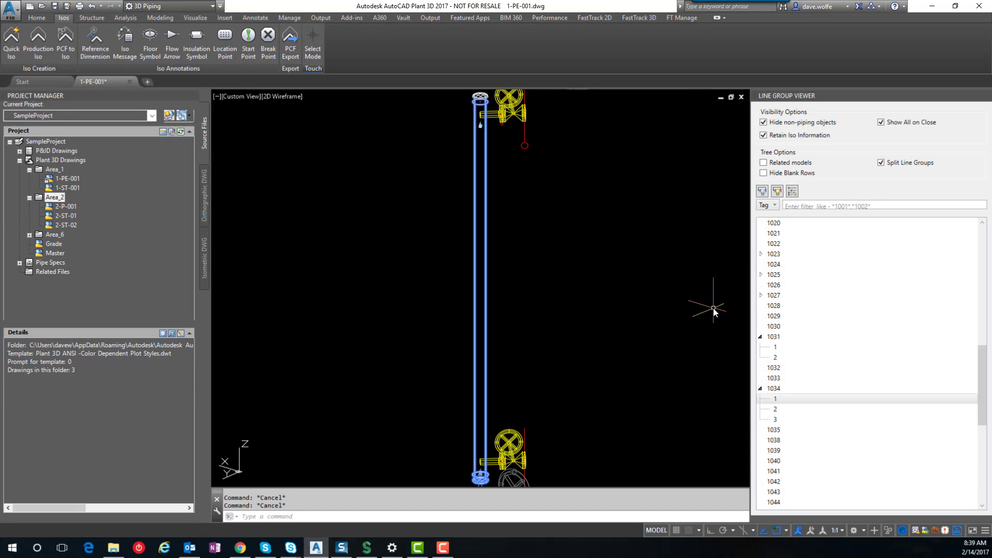